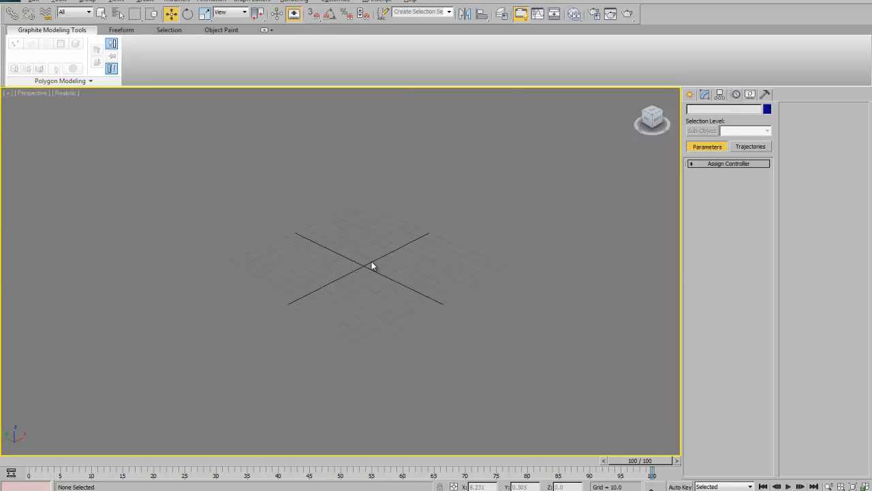
Switch to the four-viewport layout and draw a rectangle spline about 128 long and 265 wide in the Top view.
key(alt+w)
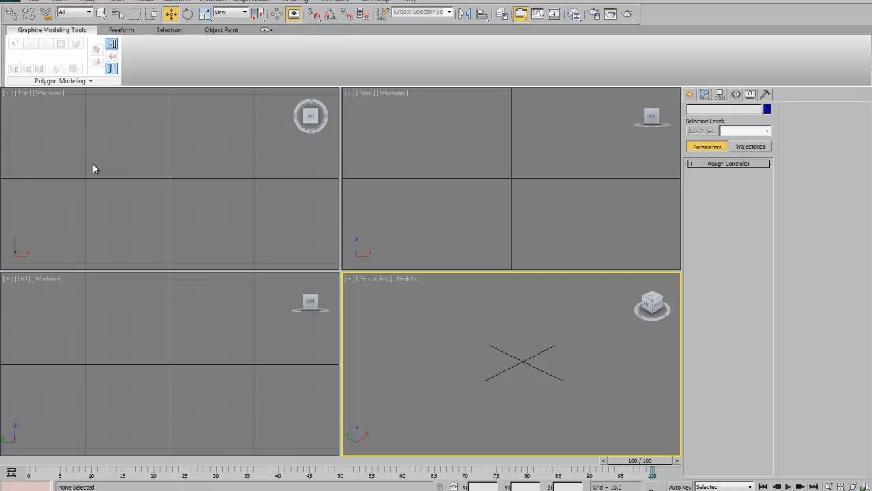
click(690, 95)
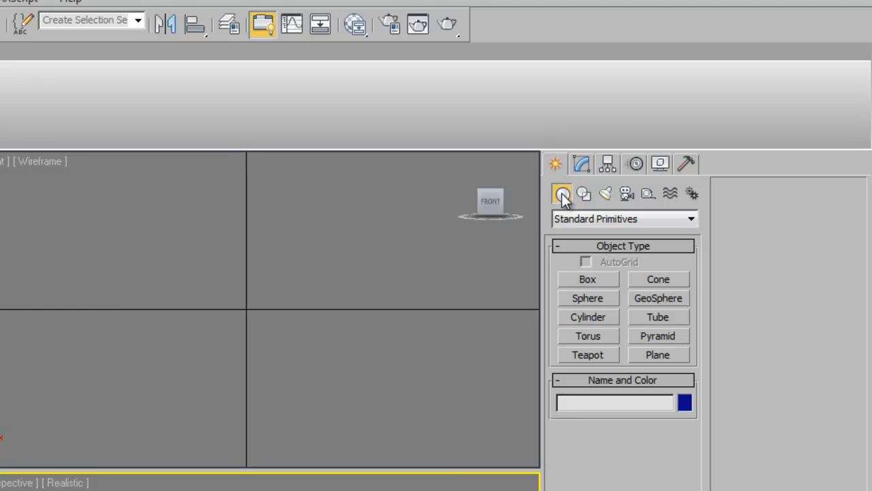
click(584, 194)
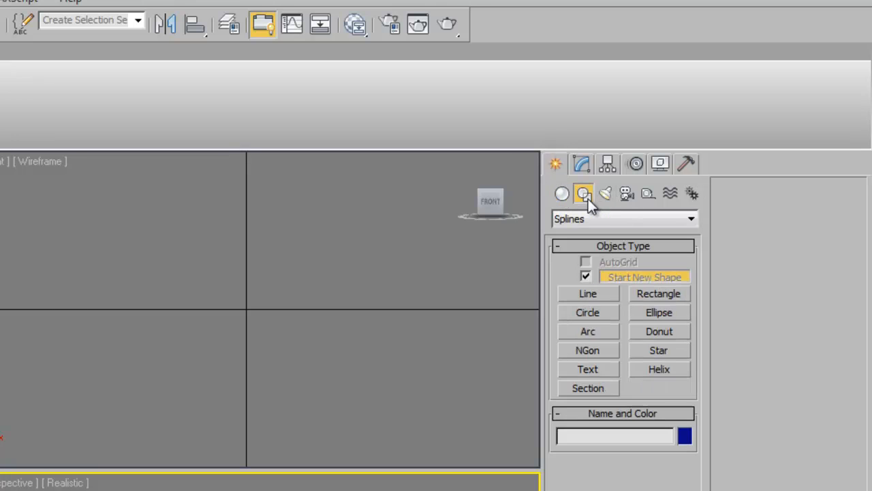
click(658, 297)
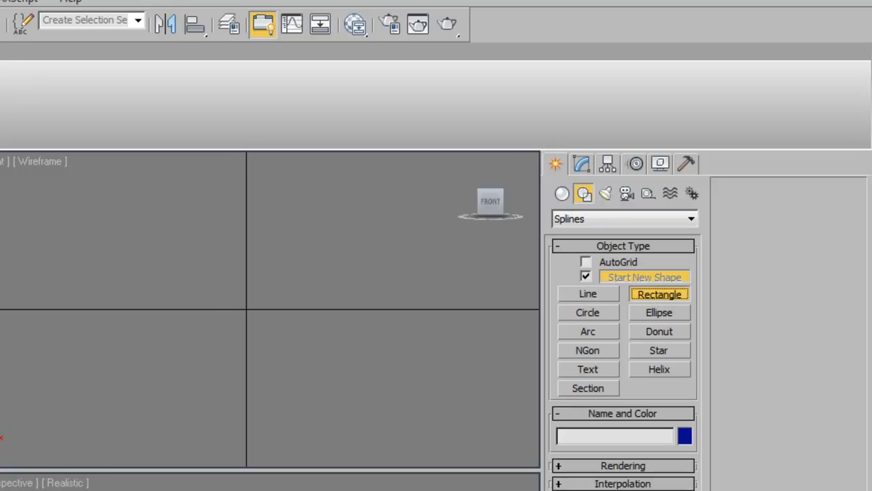
drag(0, 231, 0, 408)
drag(345, 185, 352, 189)
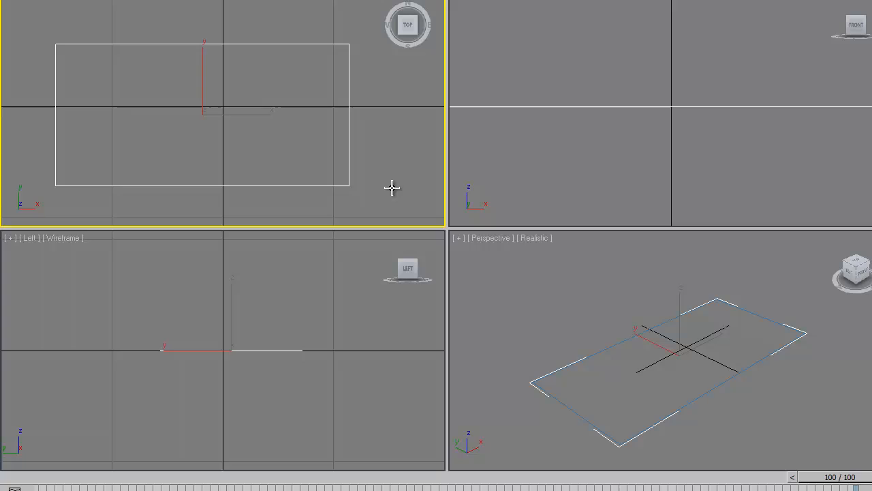
right_click(400, 170)
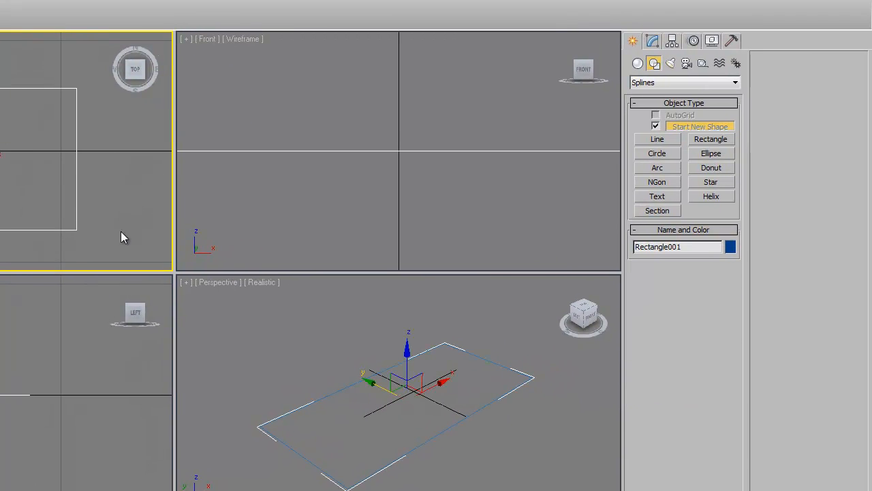
Round the rectangle's corners with a corner radius of about 52.87.
click(652, 43)
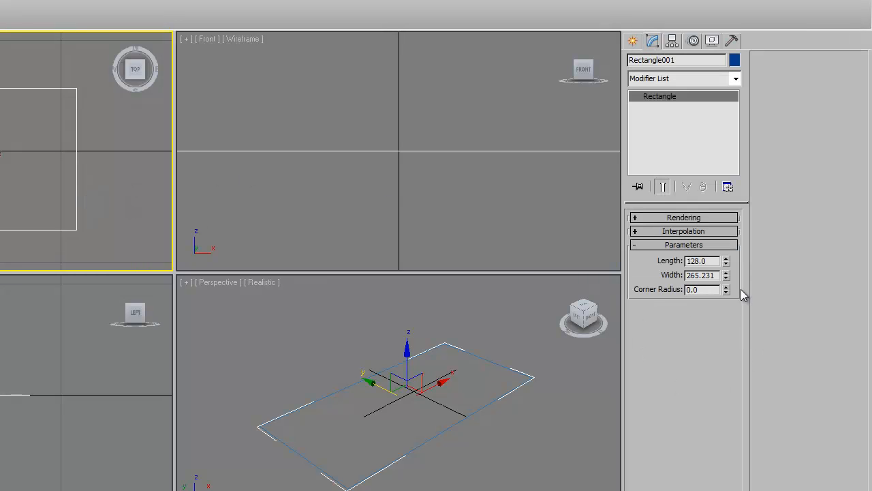
click(726, 286)
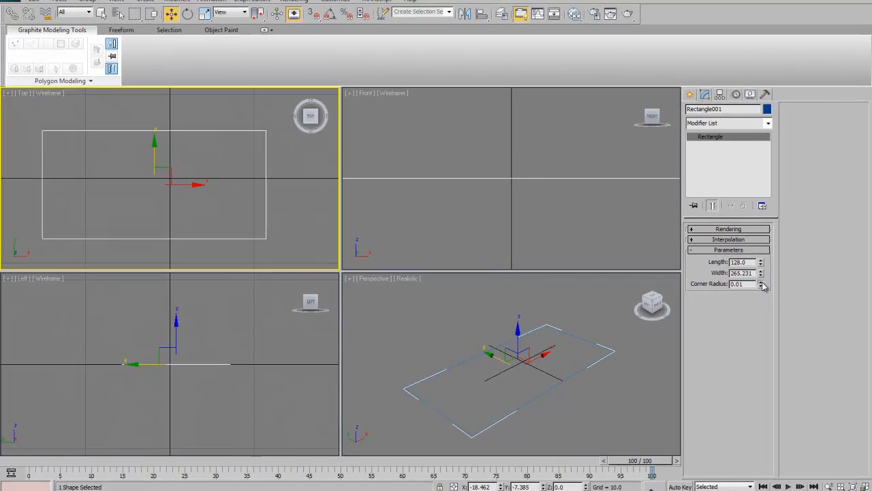
drag(763, 286, 825, 302)
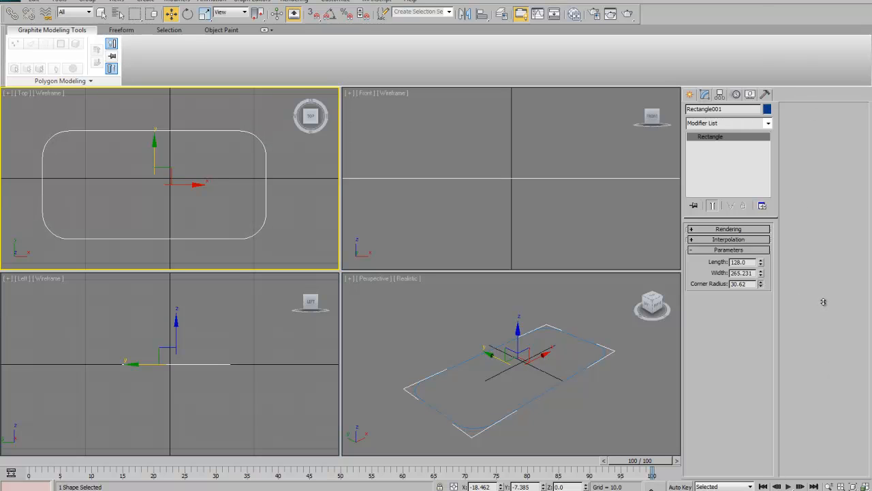
mouse_move(824, 302)
mouse_down()
mouse_move(847, 81)
mouse_move(817, 71)
mouse_move(844, 232)
mouse_move(841, 305)
mouse_up()
drag(840, 218, 835, 460)
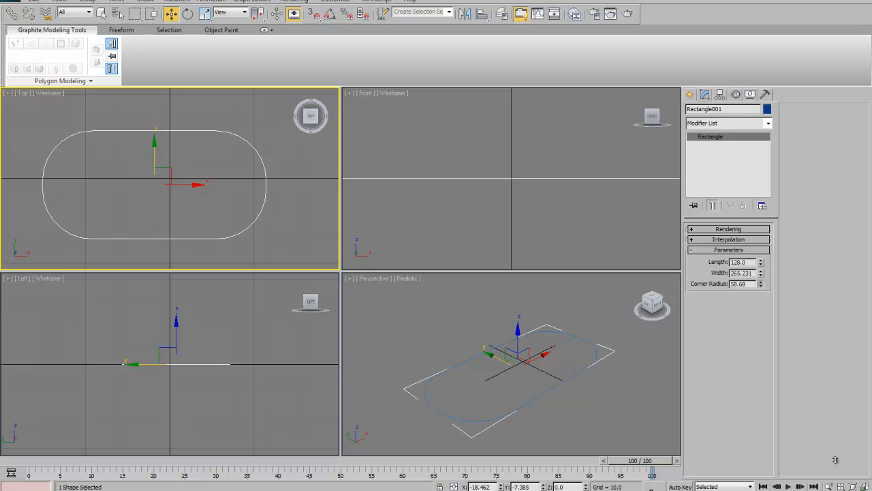
drag(835, 460, 835, 458)
drag(835, 458, 736, 218)
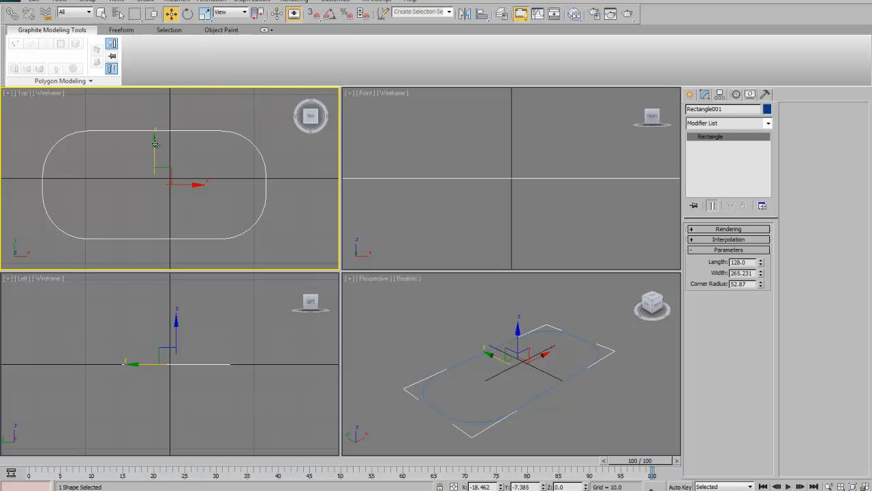
Create a larger outer copy of the rounded rectangle, scaled to about 126% in Y and 115% in X.
click(205, 14)
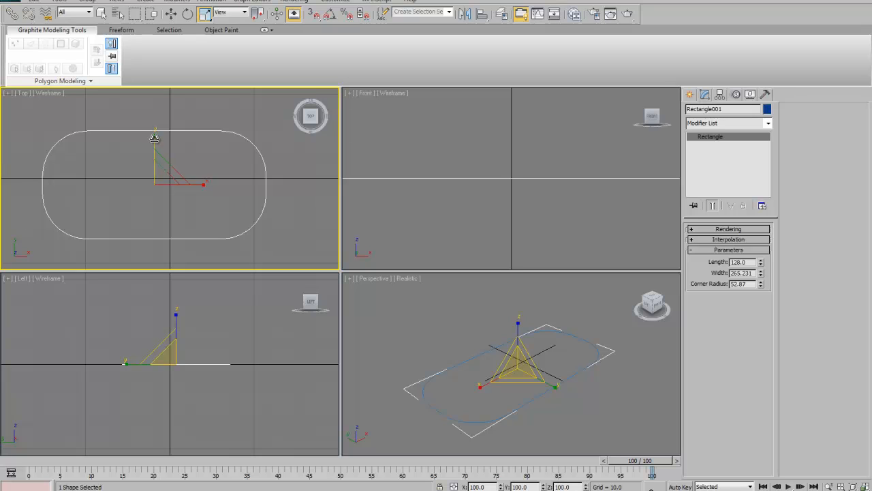
shift+drag(154, 138, 154, 126)
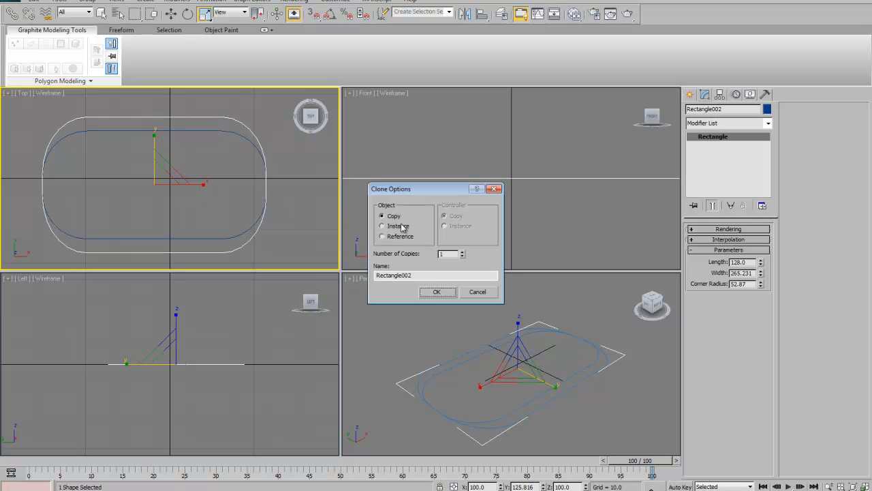
click(437, 291)
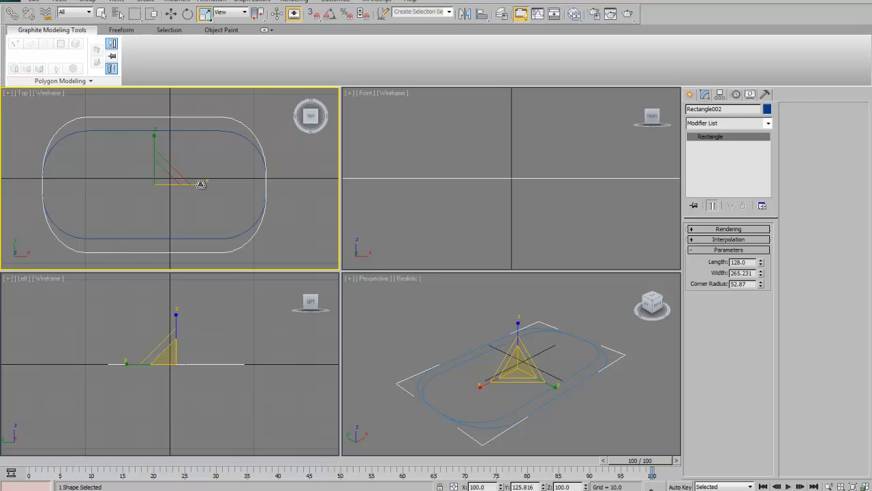
drag(201, 184, 208, 184)
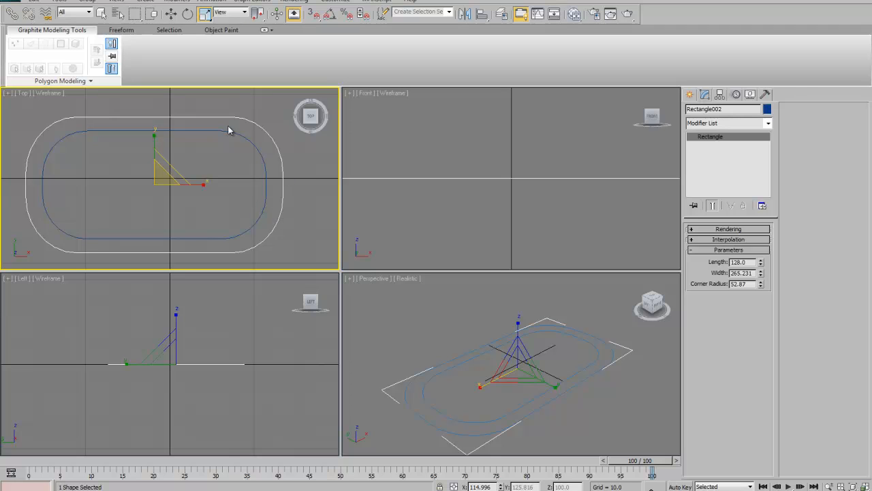
Create a middle copy of the original inner rectangle, scaled to about 112% in Y and 108% in X.
click(182, 130)
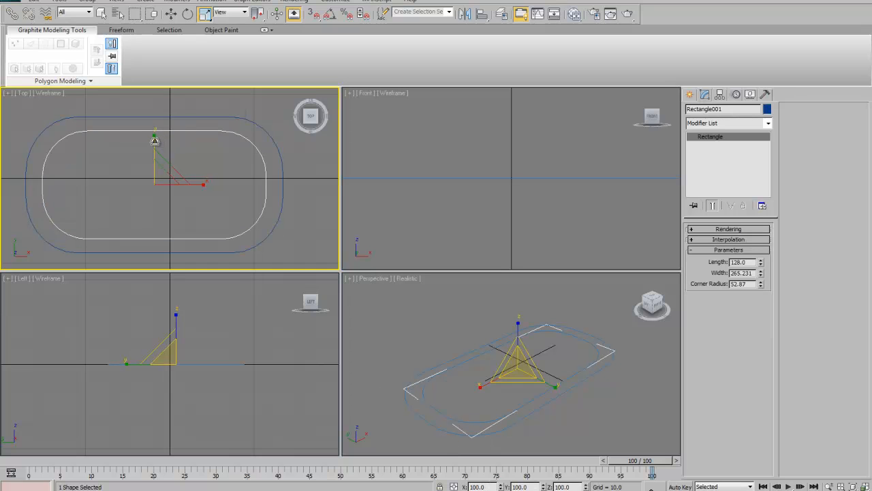
shift+drag(155, 141, 156, 138)
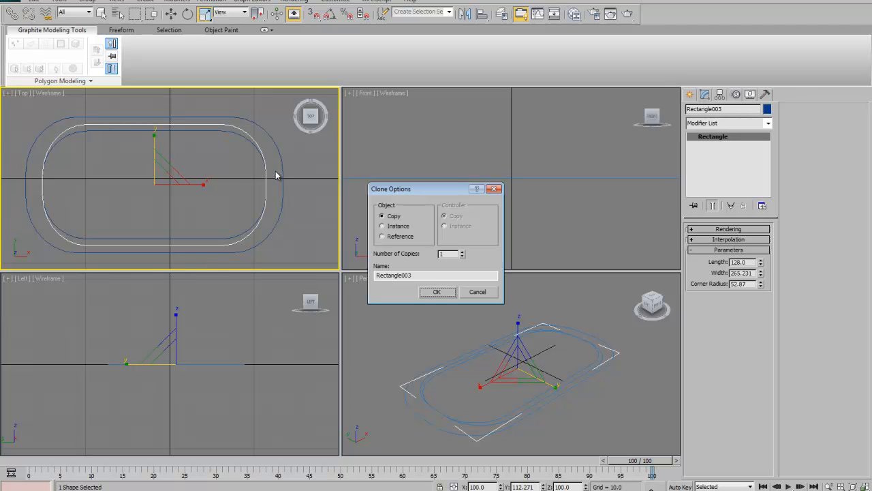
click(437, 291)
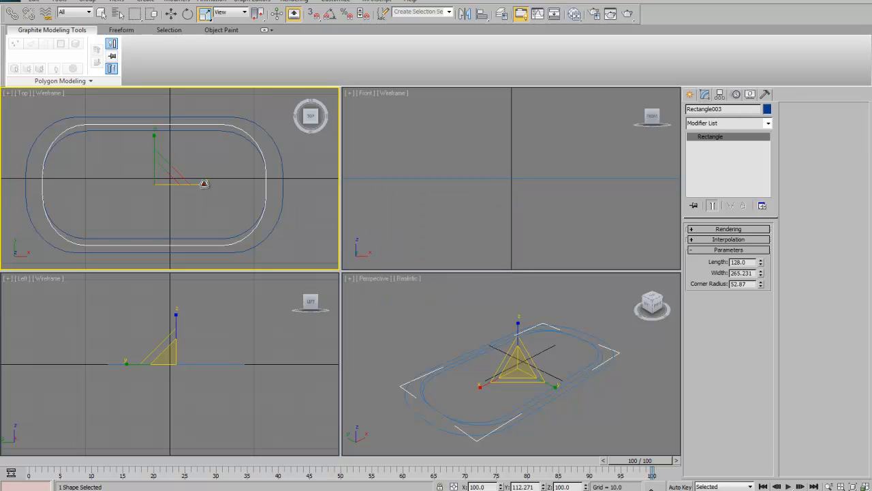
drag(204, 186, 207, 184)
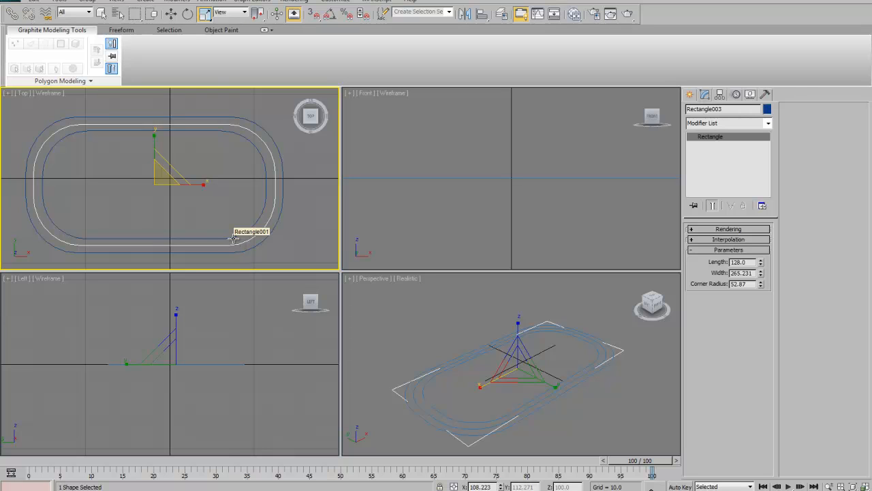
Apply a Sweep modifier to the innermost rounded rectangle and mirror its section on the XZ plane.
click(170, 14)
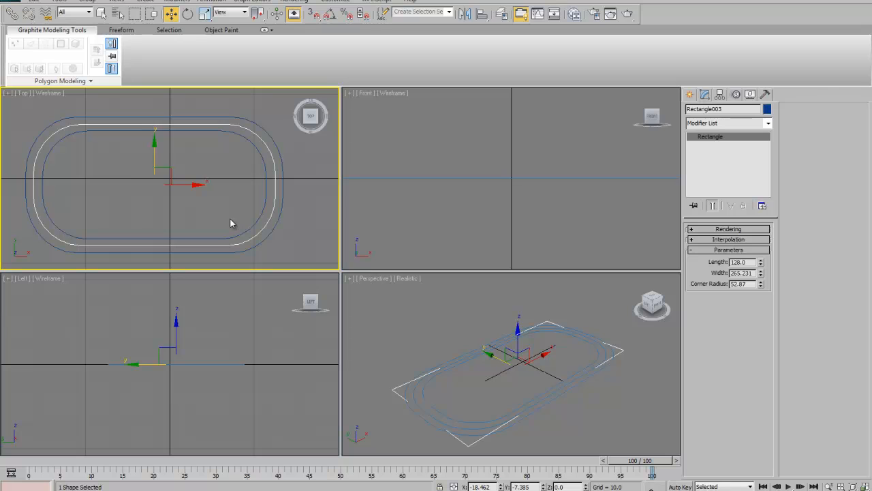
key(q)
click(224, 239)
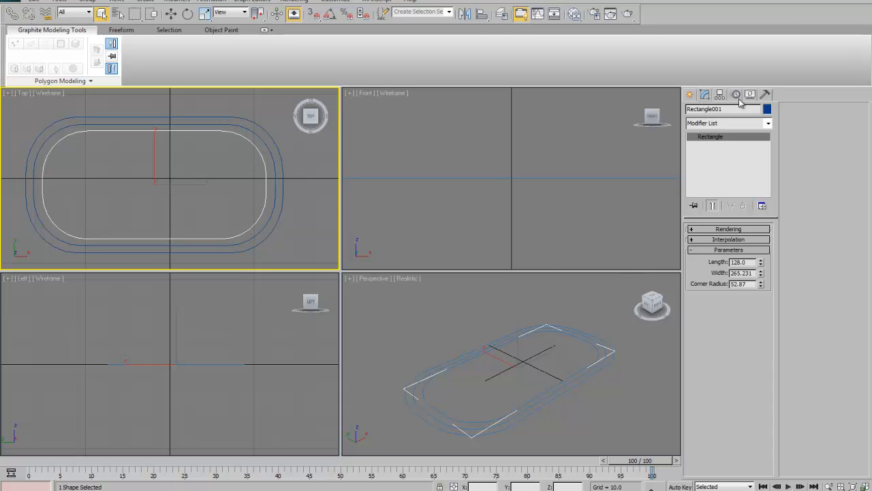
click(768, 123)
drag(768, 154, 769, 174)
drag(752, 121, 749, 421)
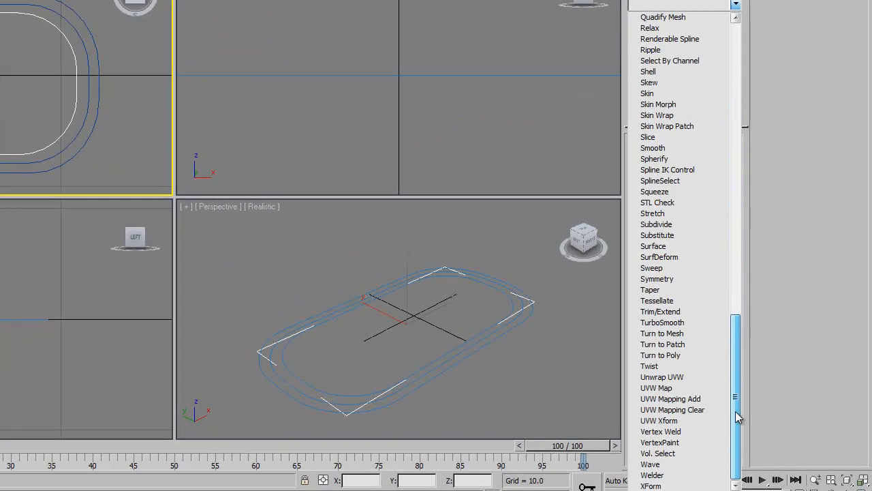
click(682, 270)
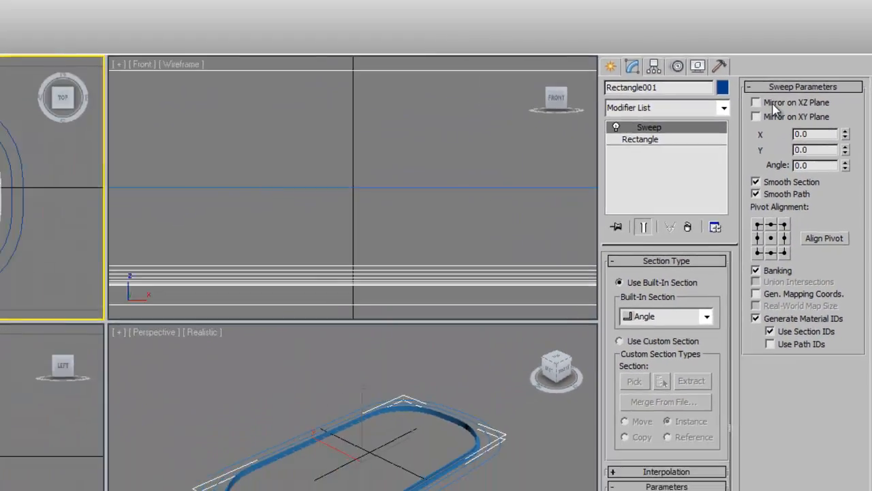
click(775, 103)
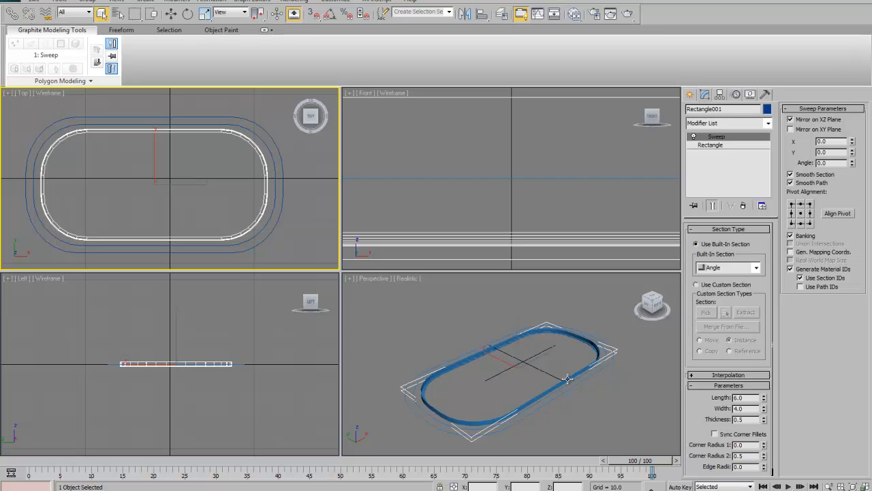
Examine the inner loop's swept angle profile up close and as a whole in the Perspective view.
click(588, 396)
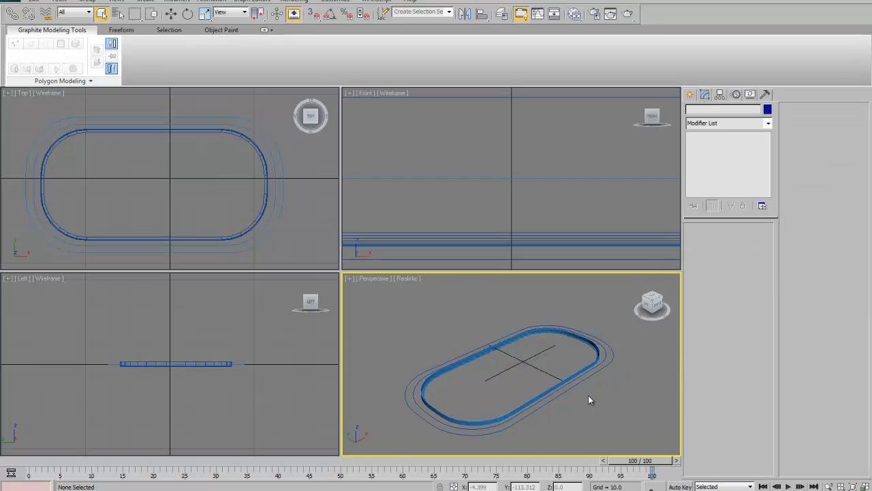
scroll(588, 395, up, 5)
middle_drag(497, 321, 534, 375)
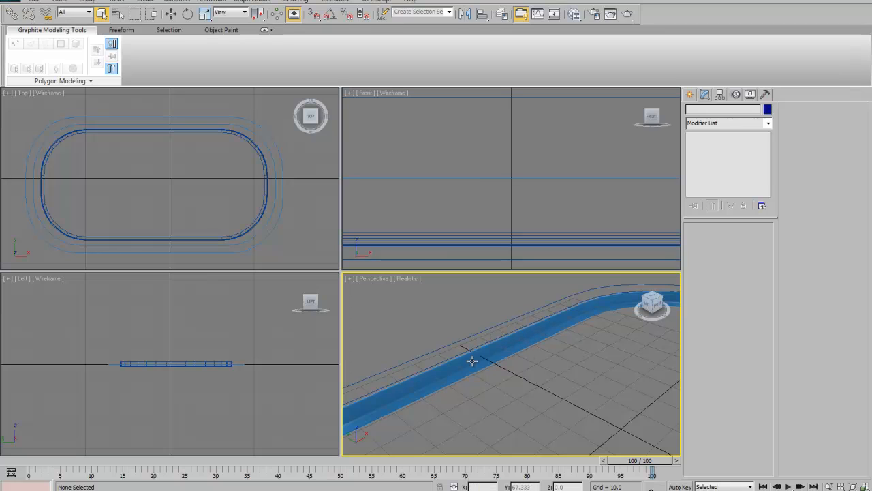
scroll(538, 377, down, 1)
scroll(539, 379, down, 1)
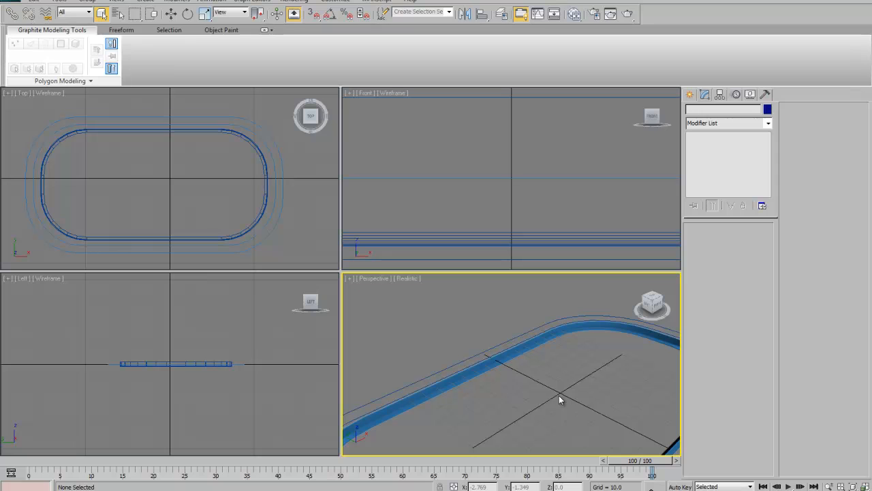
scroll(559, 398, down, 2)
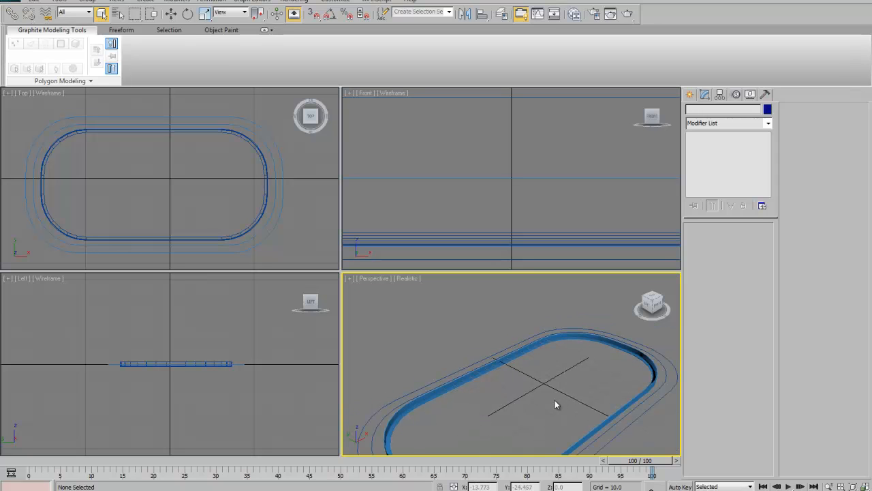
middle_drag(555, 400, 524, 349)
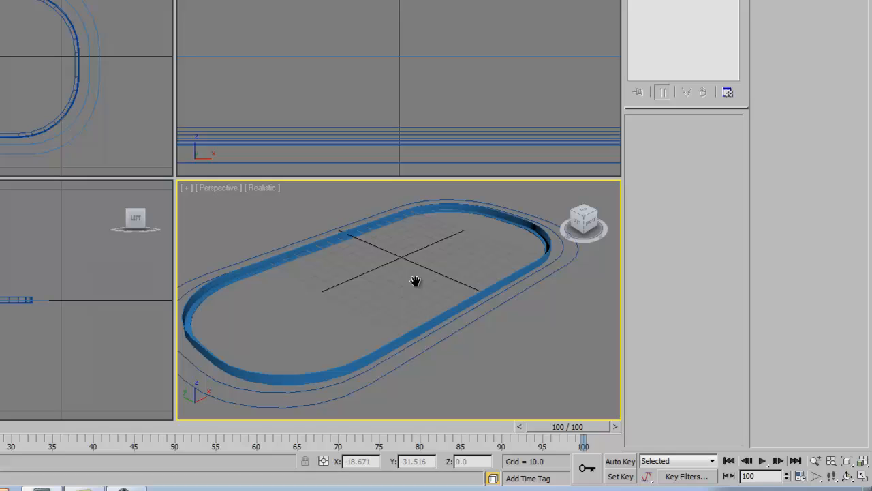
middle_drag(415, 281, 416, 286)
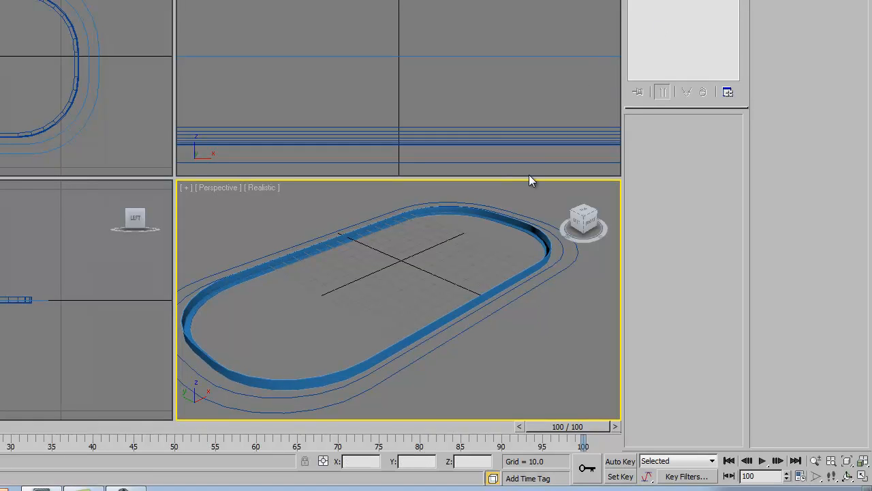
Set the section length of the inner loop's sweep to 3.
click(522, 227)
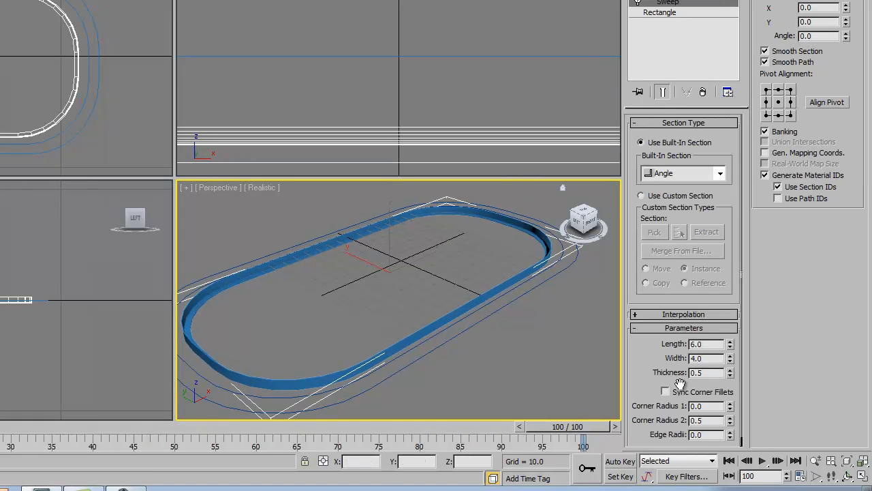
double_click(707, 344)
text(3)
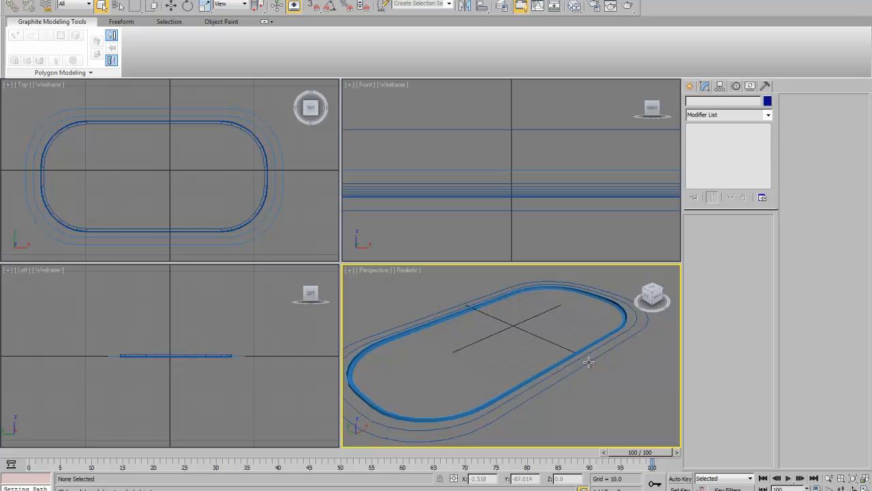
Apply a Sweep modifier to the outermost rounded rectangle with Mirror on XZ Plane turned off.
click(589, 363)
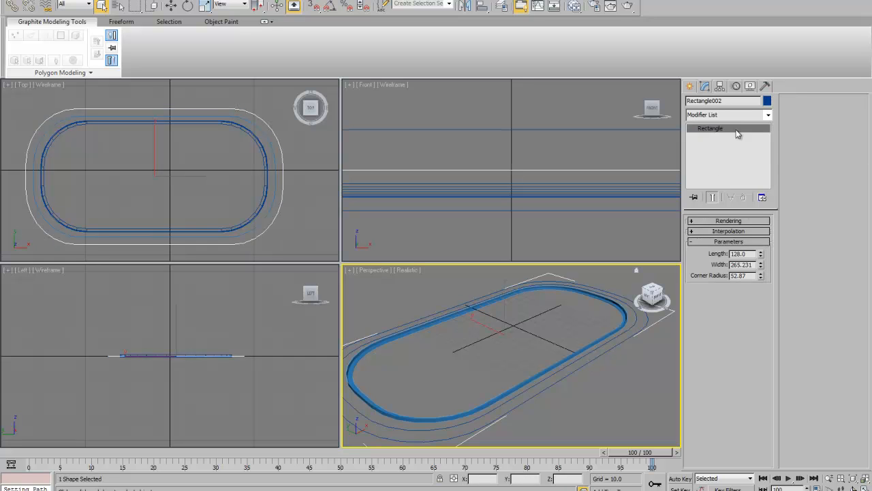
click(769, 115)
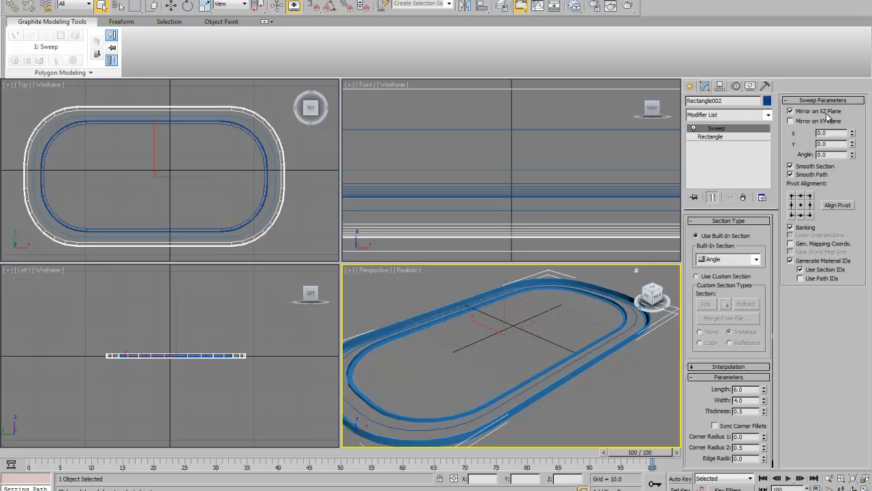
click(790, 112)
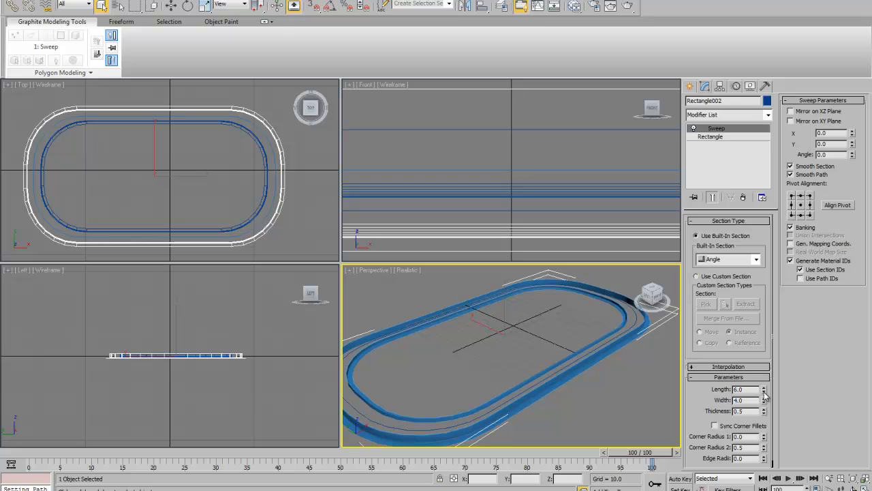
Set the section length of the outermost loop's sweep to 3 and look through the built-in section types, keeping Angle.
drag(754, 390, 711, 387)
text(3)
key(Return)
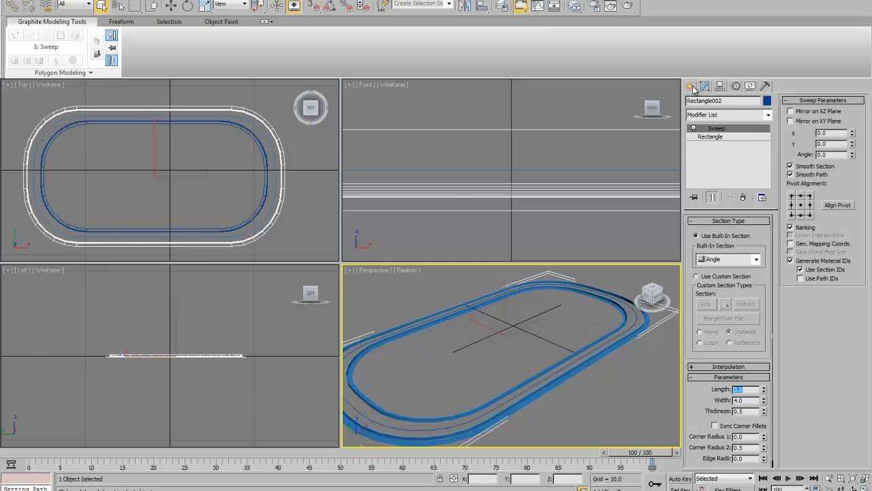
click(756, 260)
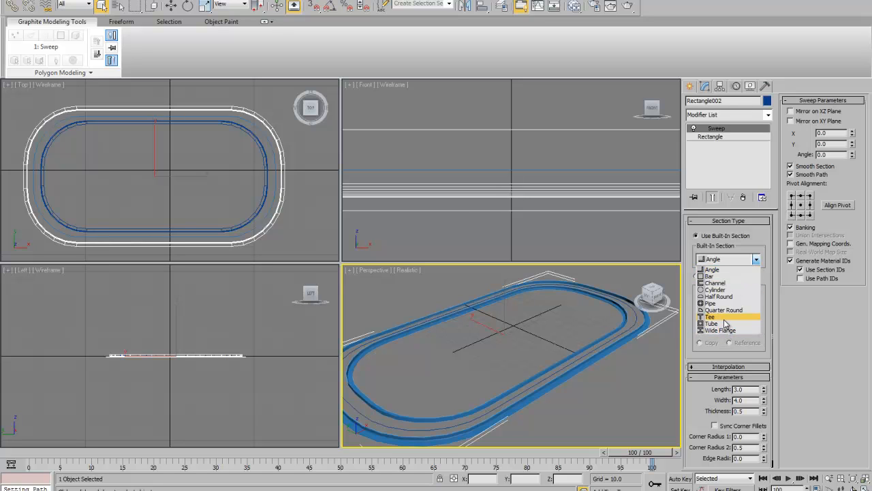
click(758, 246)
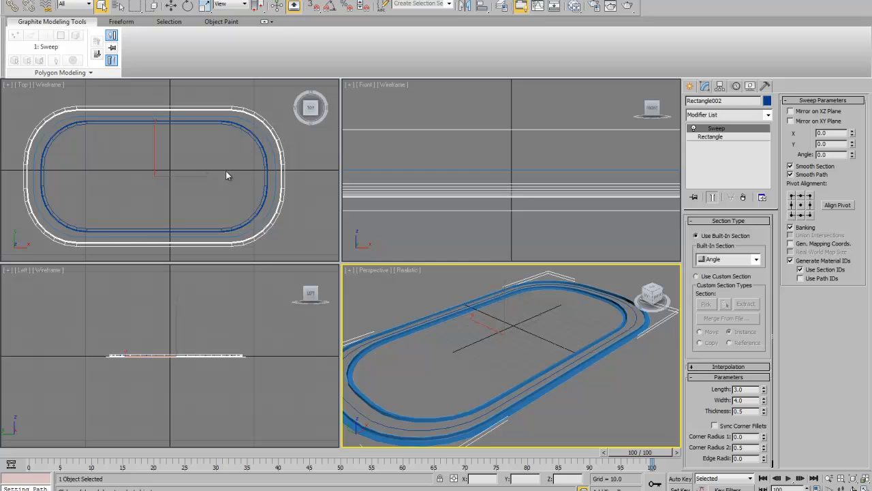
Draw a thin, narrow box spanning both rails across the upper straight of the track in the Top view.
click(689, 86)
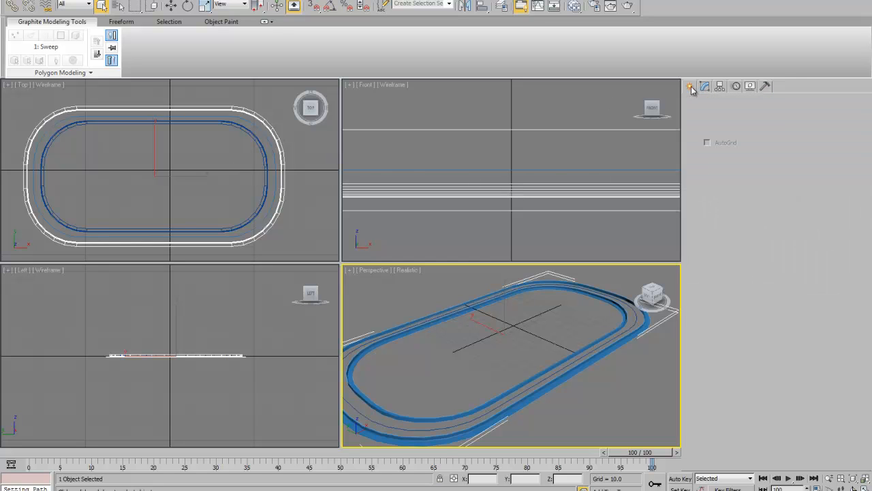
click(694, 104)
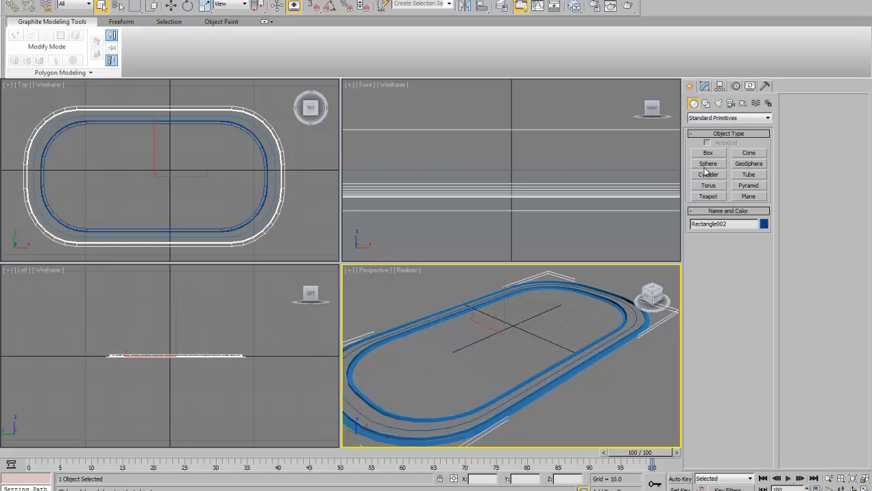
click(708, 153)
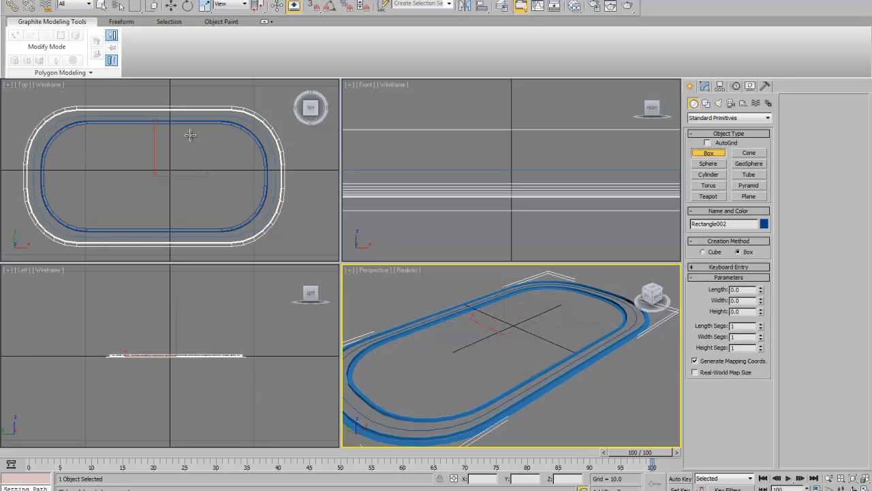
click(170, 112)
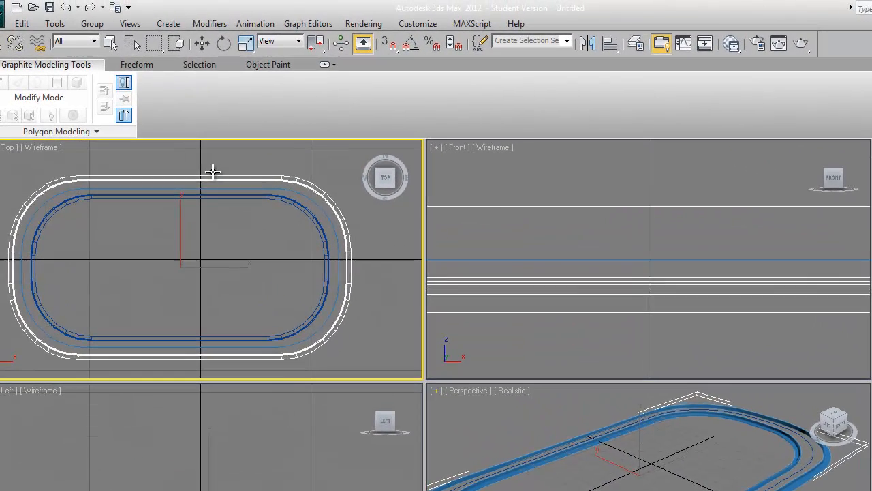
drag(212, 171, 219, 204)
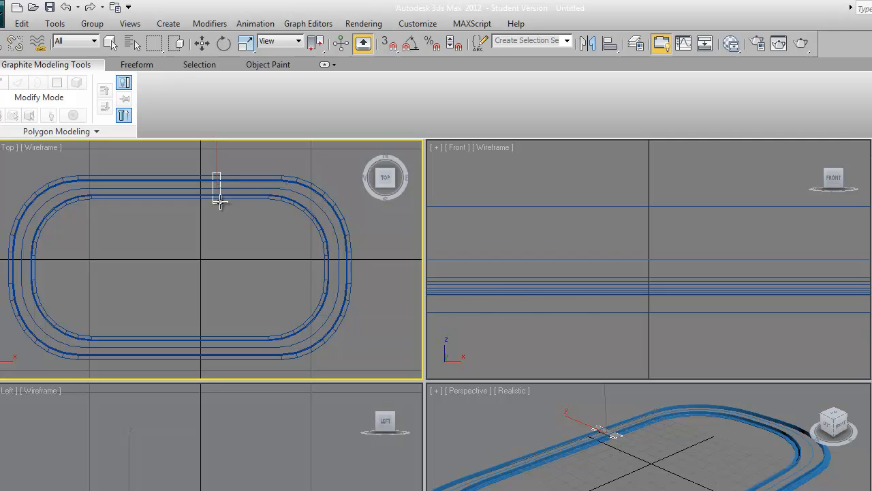
Move the narrow box off the rails into the middle of the loop in the Top view.
key(q)
click(202, 43)
drag(239, 172, 236, 232)
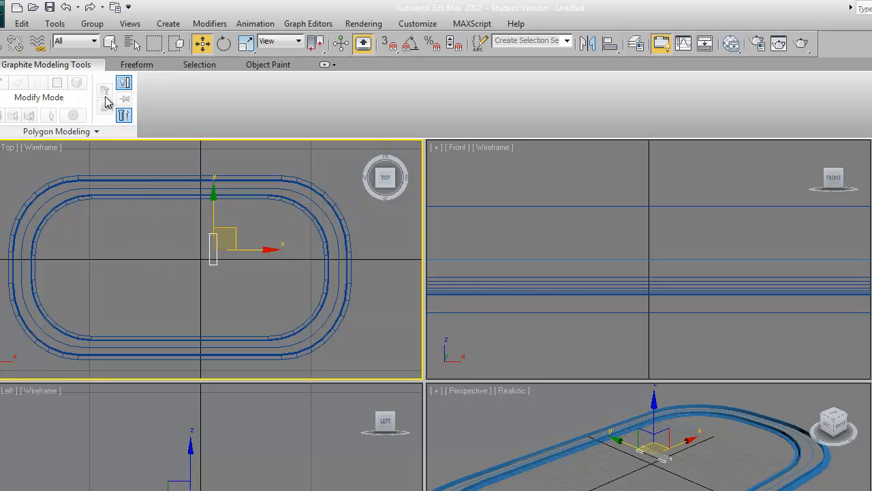
Set up the Spacing Tool for the narrow box with Space from End, Specify Number, using the middle rounded rectangle as the path.
click(54, 23)
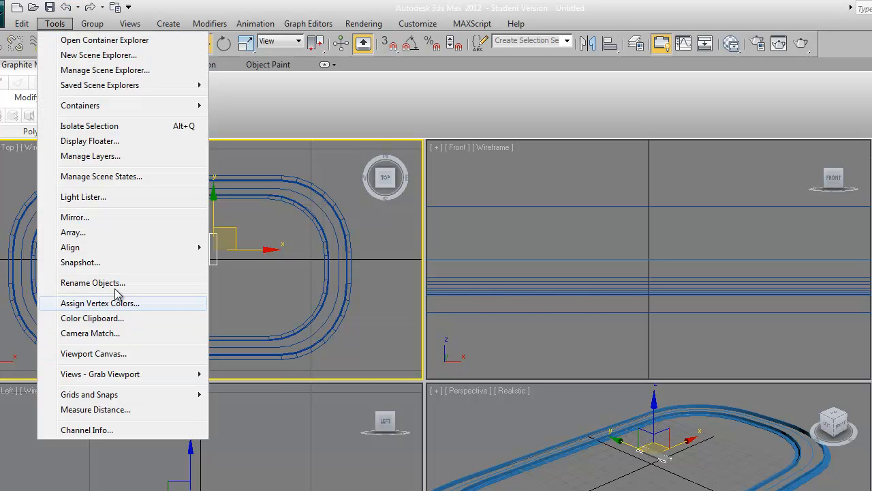
mouse_move(109, 248)
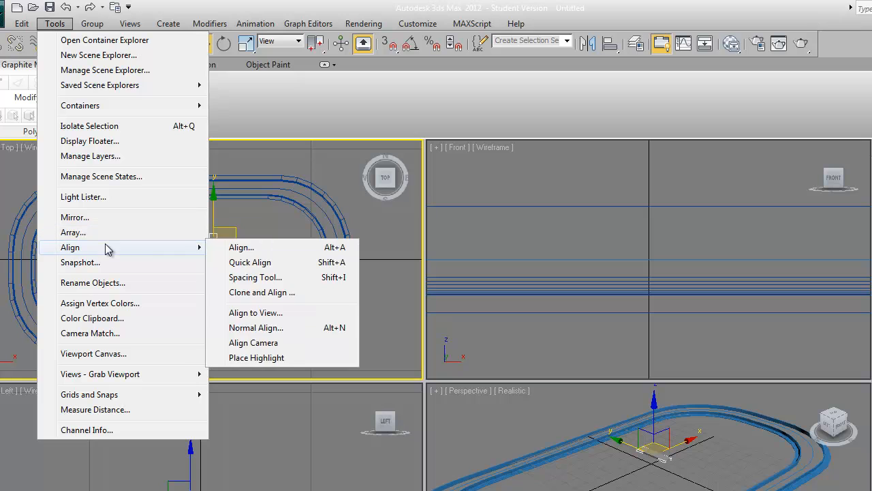
click(273, 282)
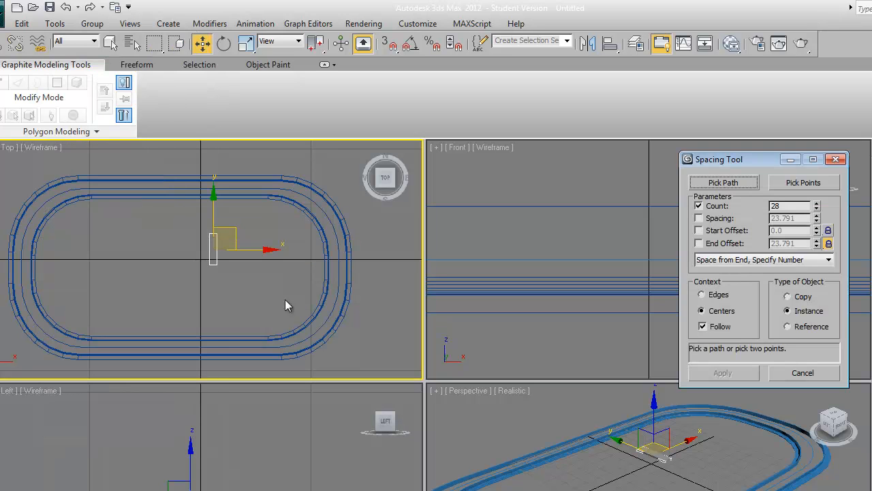
drag(755, 162, 546, 106)
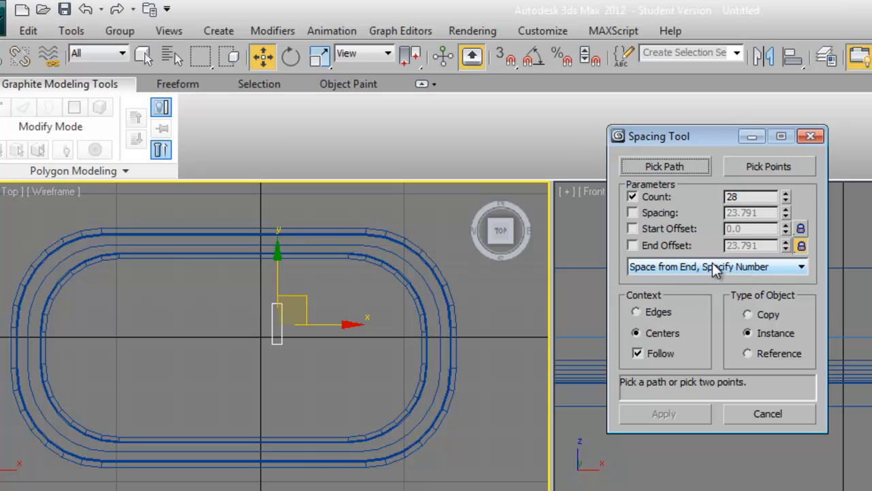
click(802, 267)
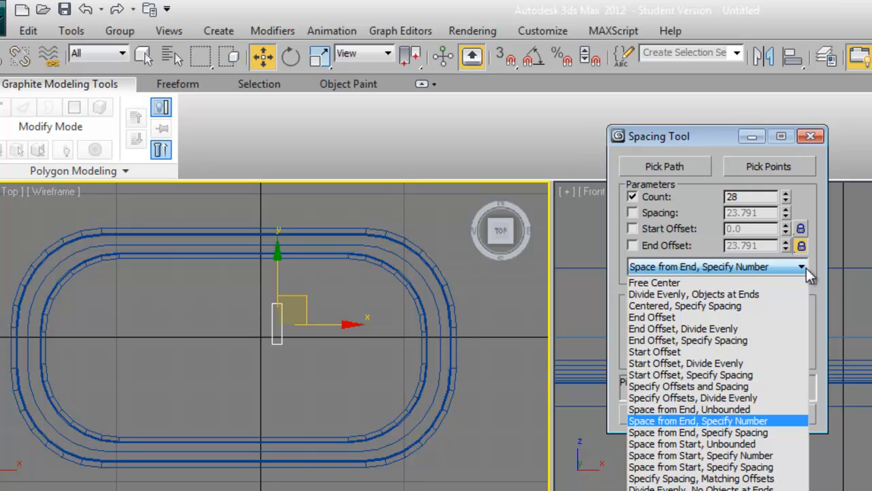
click(738, 421)
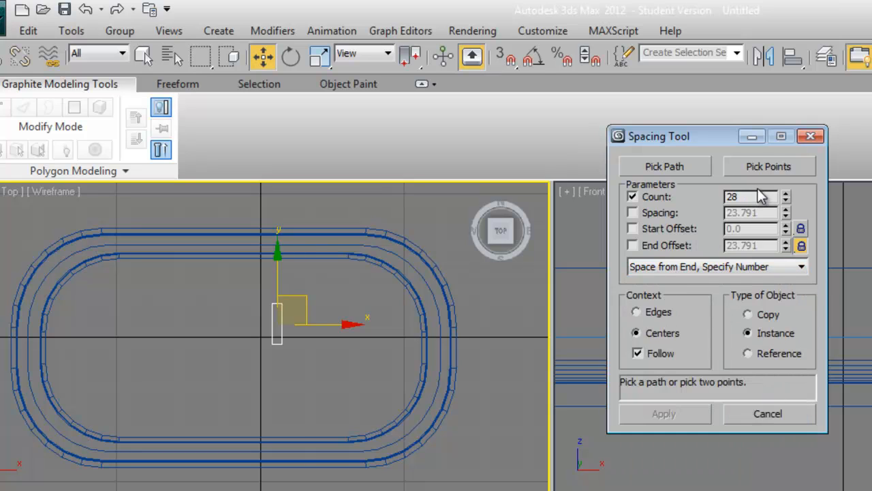
click(661, 166)
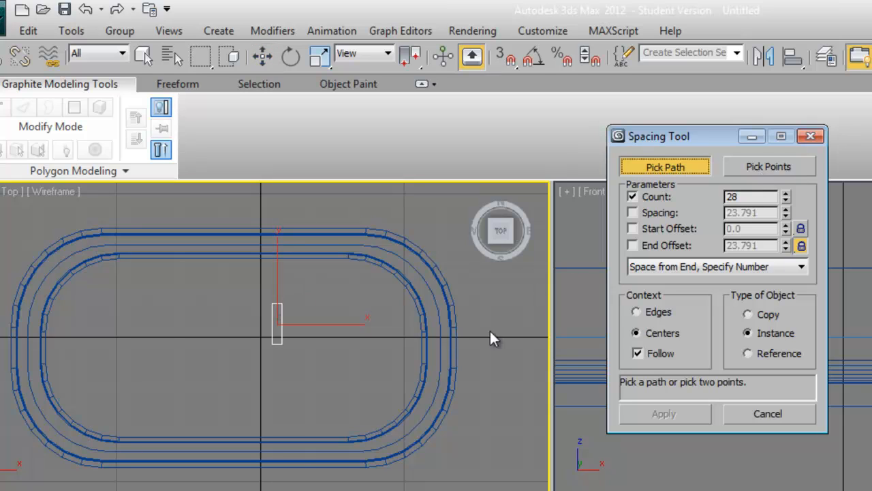
click(420, 274)
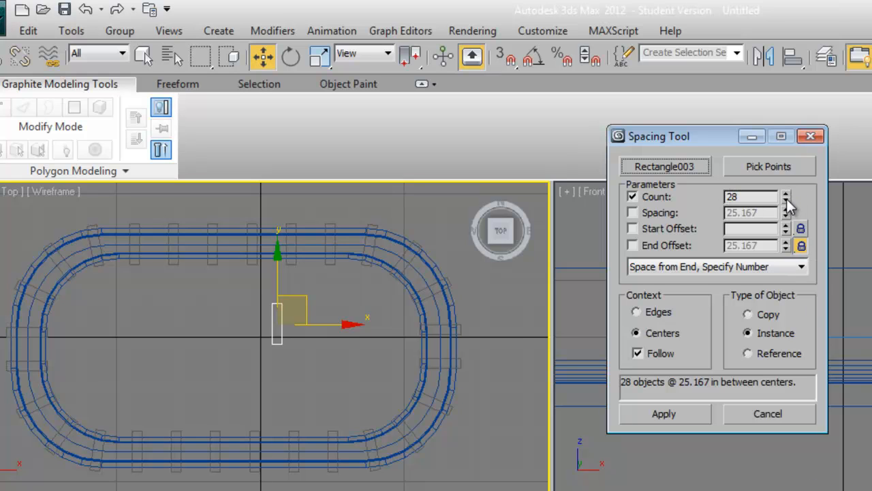
Set the spacing count to 33, apply the instanced boxes along the track and close the Spacing Tool.
mouse_move(786, 200)
mouse_down()
mouse_move(785, 406)
mouse_move(786, 196)
mouse_up()
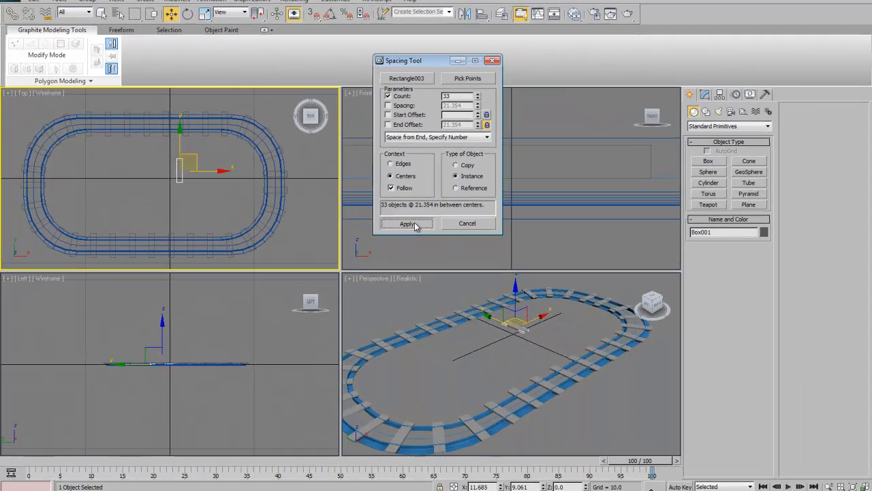
click(677, 416)
click(467, 222)
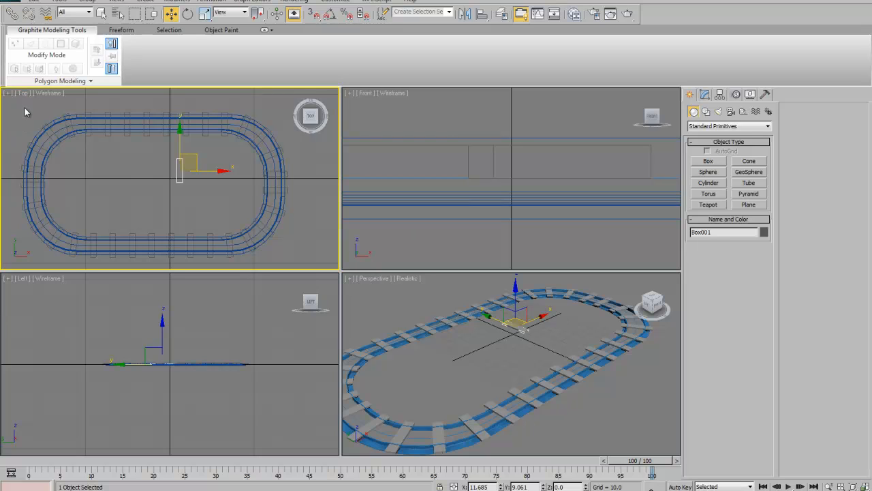
Group the boxes spaced along the track as sleepers, leaving out the rails, the path and the original box.
drag(17, 105, 159, 179)
drag(296, 252, 297, 264)
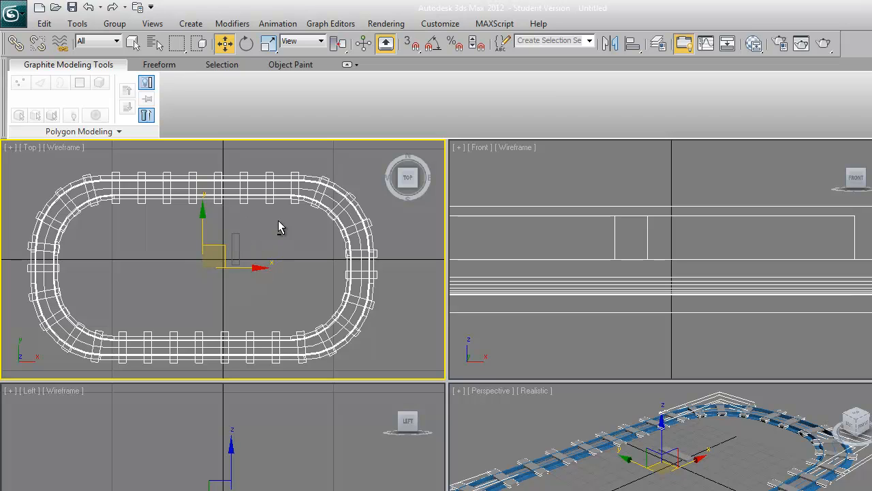
click(282, 195)
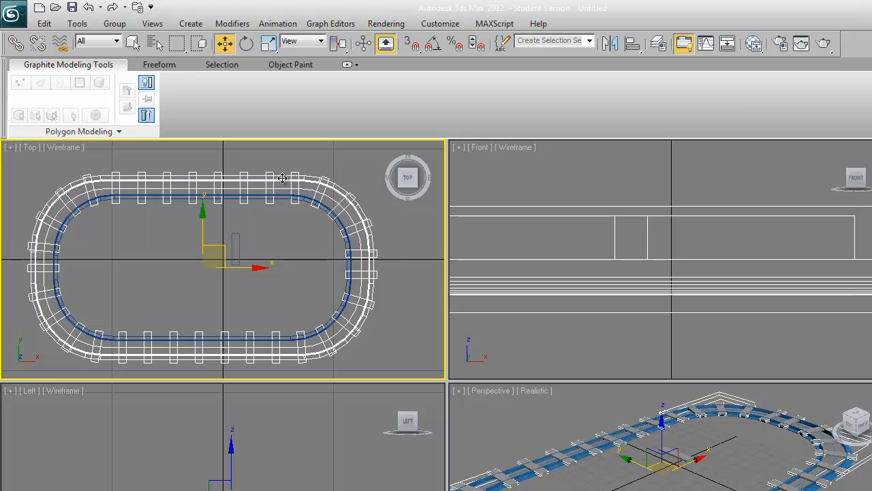
click(283, 178)
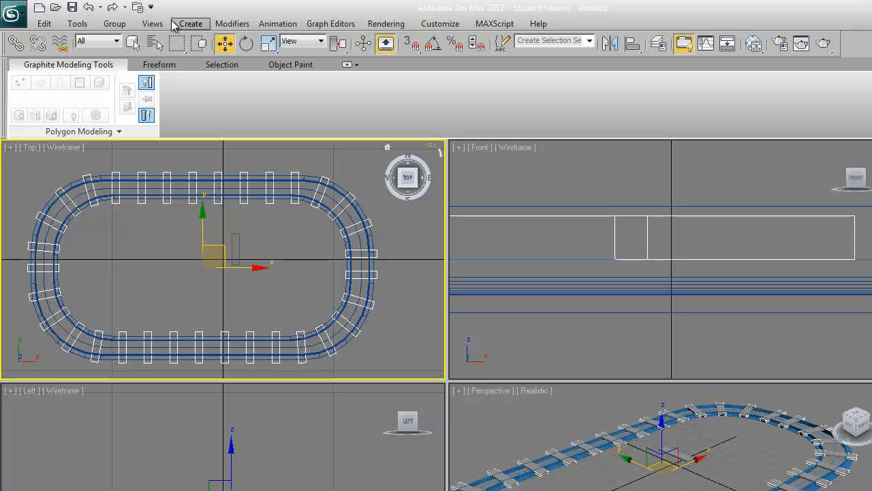
click(112, 25)
click(129, 38)
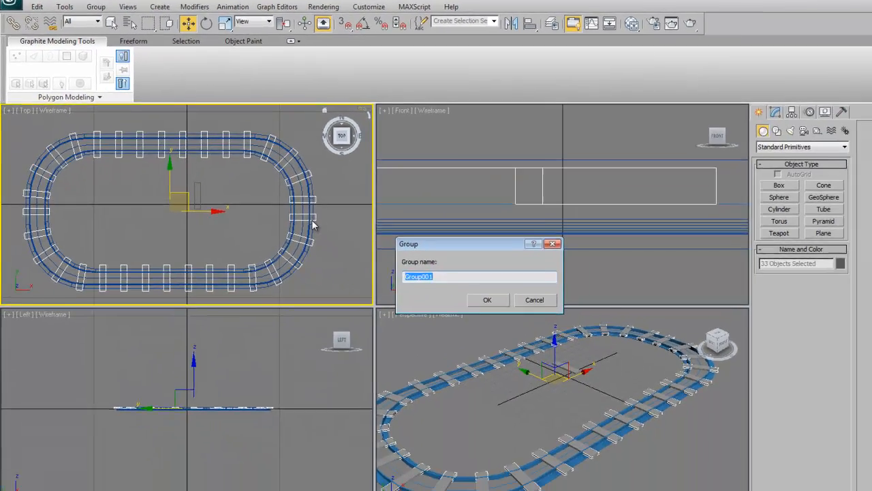
text(s)
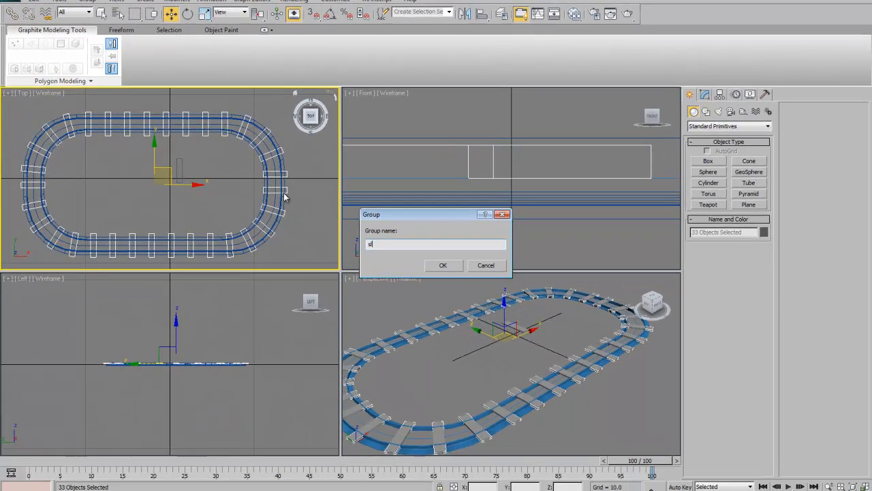
text(leepers)
key(Return)
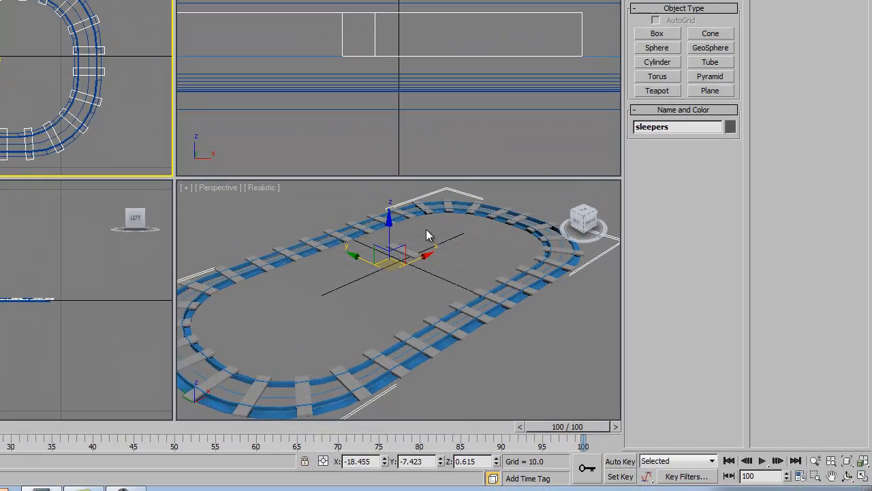
Lower the sleepers group beneath the rails to a Z position of about -2, then clear the selection.
right_click(424, 231)
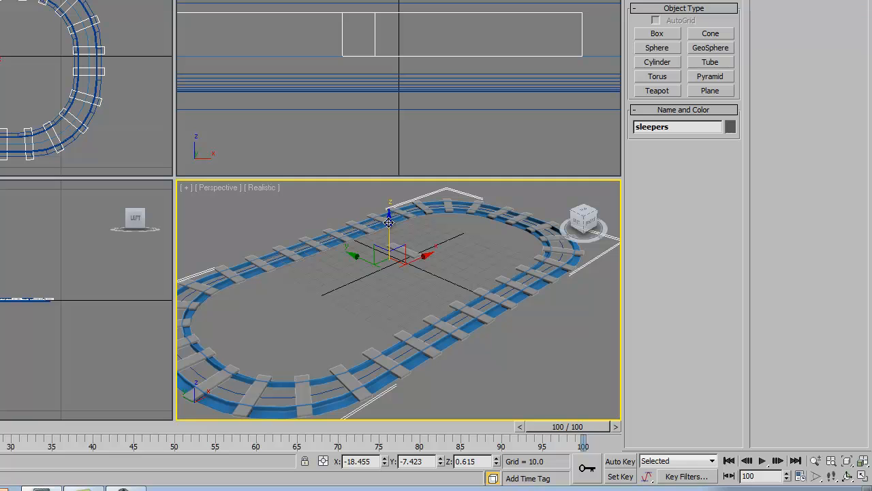
drag(388, 222, 388, 225)
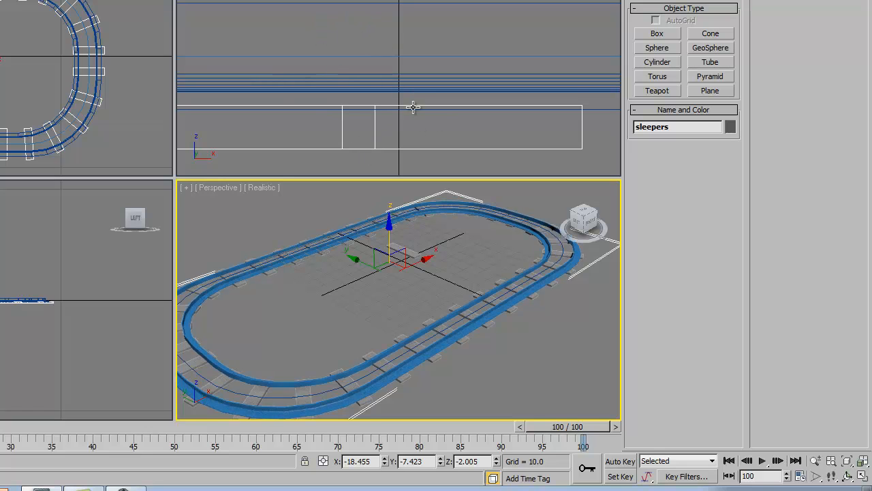
click(495, 362)
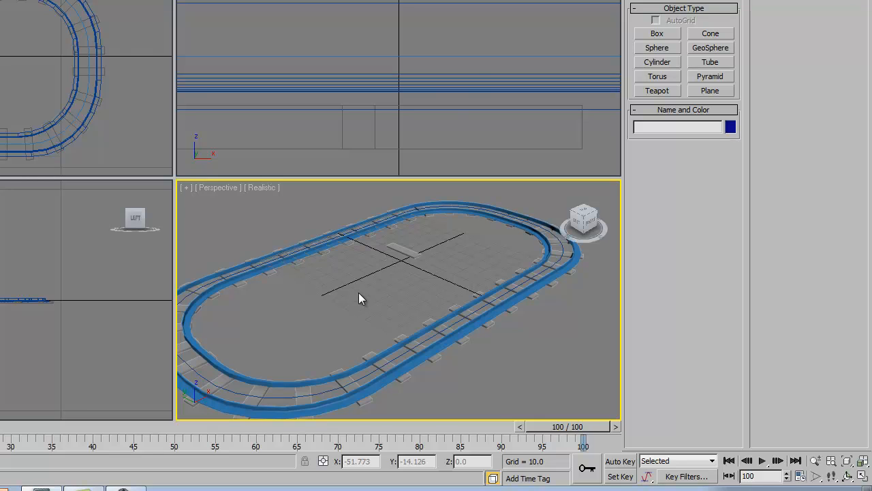
Maximize the Perspective view and create a box about 41.7 long, 20.6 wide and 14.8 high in the middle of the track.
key(alt+w)
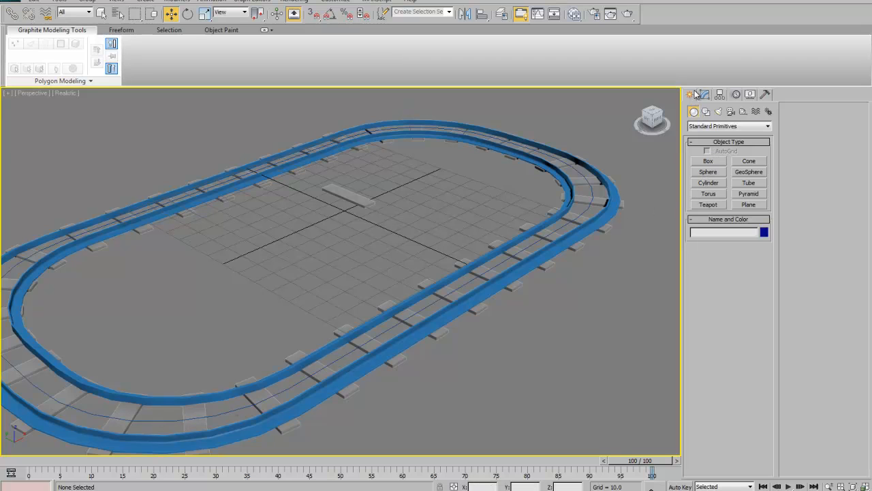
click(706, 162)
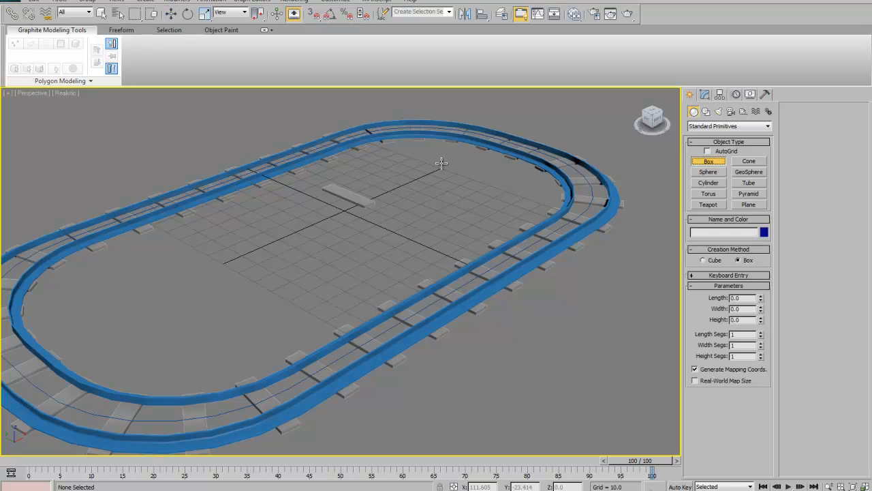
drag(316, 215, 353, 264)
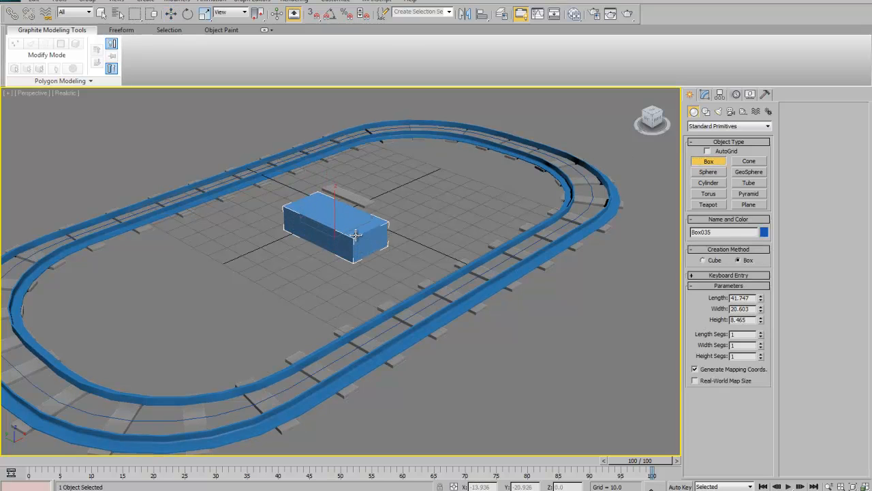
click(356, 226)
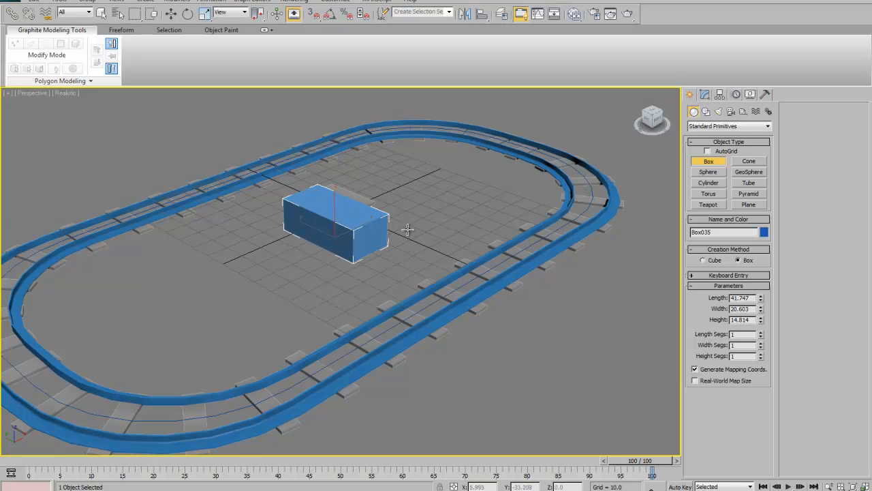
key(w)
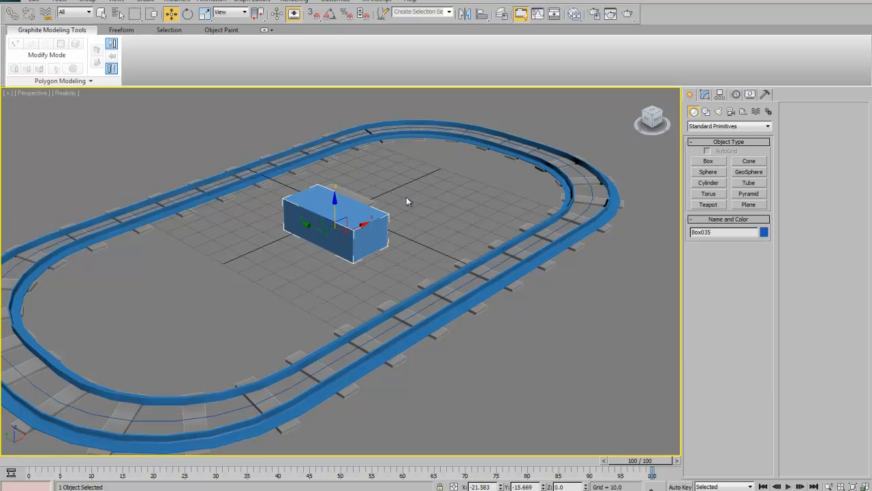
Apply a Path Constraint to the large box, using the spline running between the rails as its path.
click(219, 3)
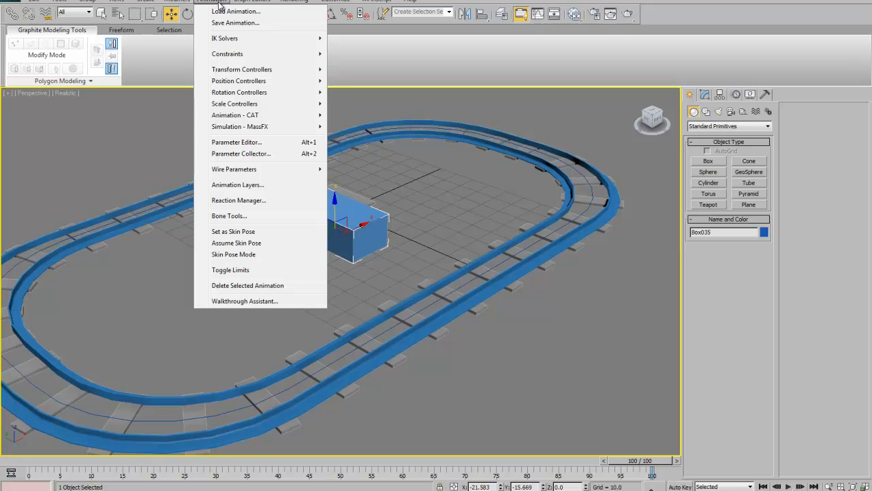
mouse_move(231, 59)
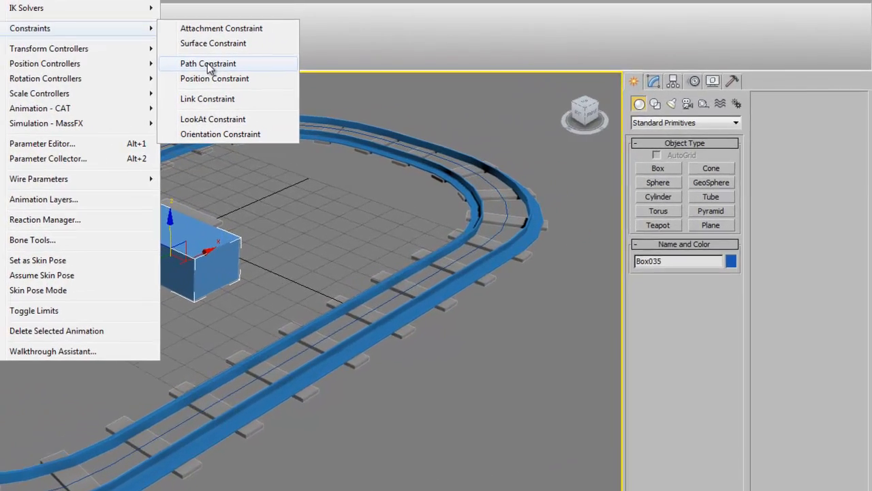
click(208, 64)
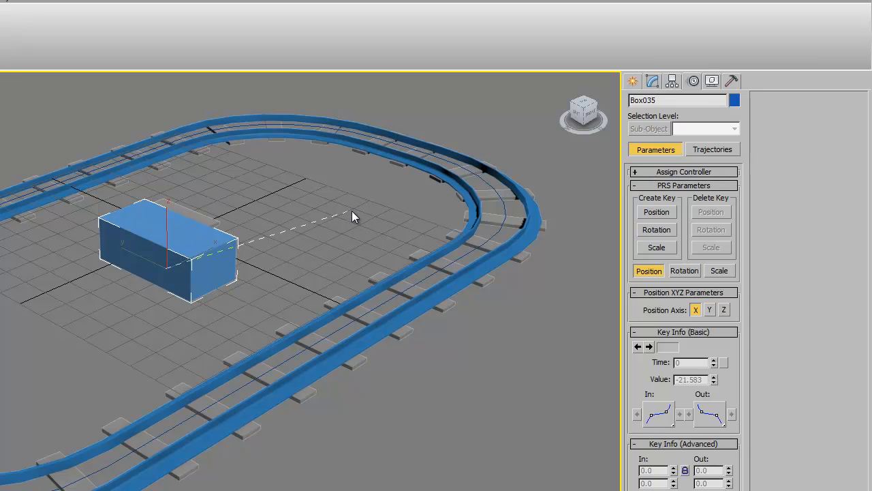
click(422, 278)
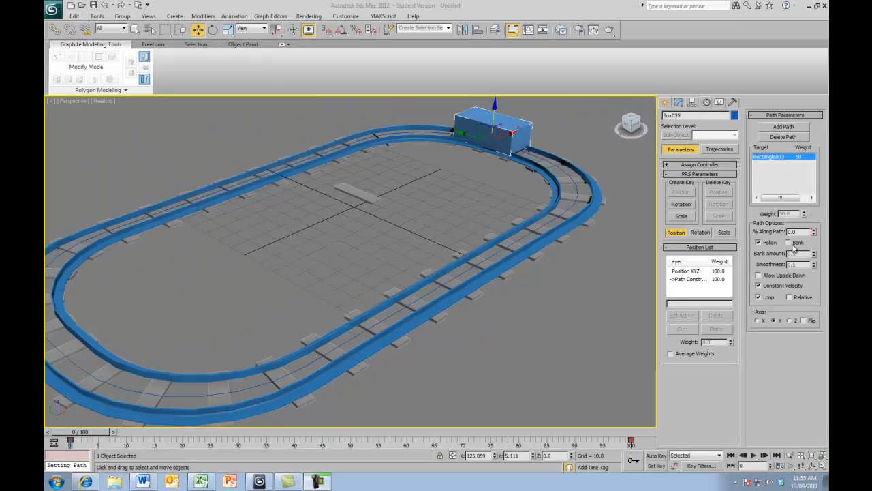
Toggle the path constraint's Follow option off and on, and try X as the follow axis.
click(759, 242)
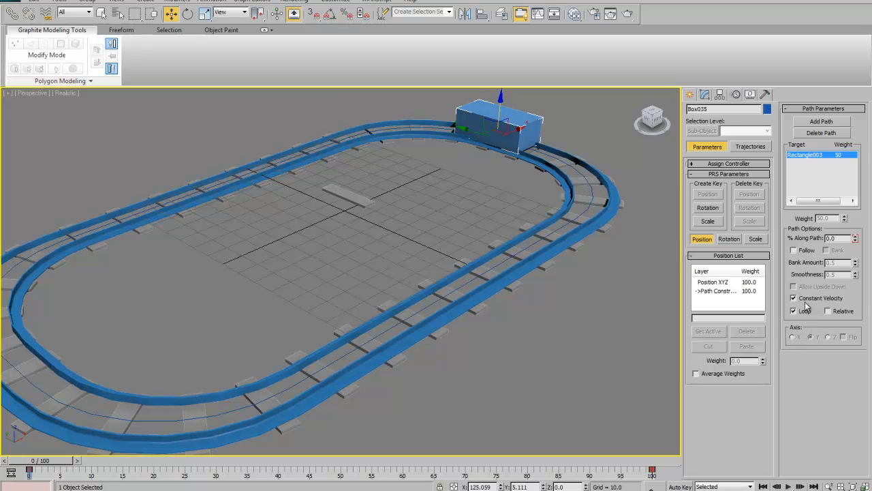
click(793, 250)
click(792, 337)
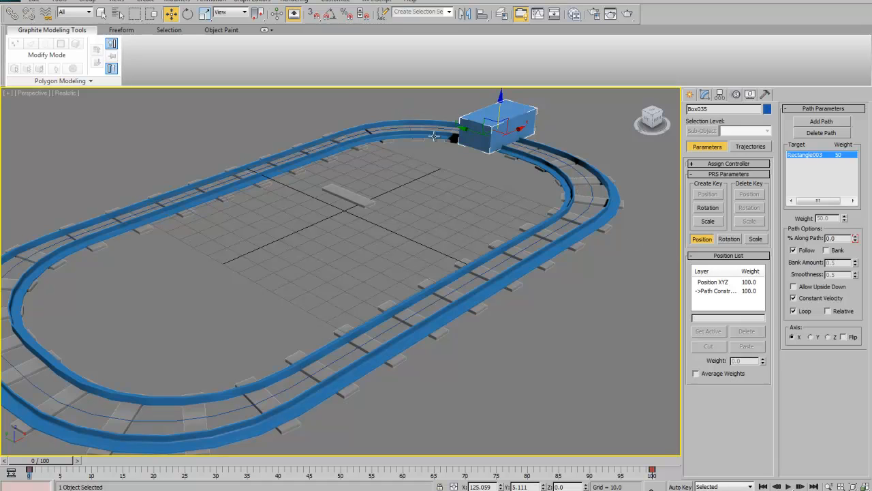
Turn Follow off and scrub the timeline to preview the box travelling around the track.
click(793, 250)
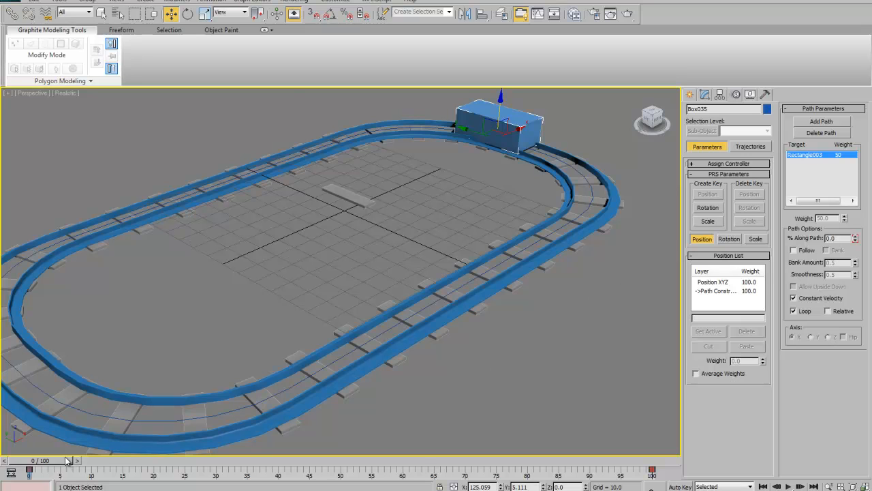
drag(66, 460, 26, 470)
key(w)
Enable Follow with Y as the axis, and scrub the timeline to check the box's motion along the track.
click(794, 251)
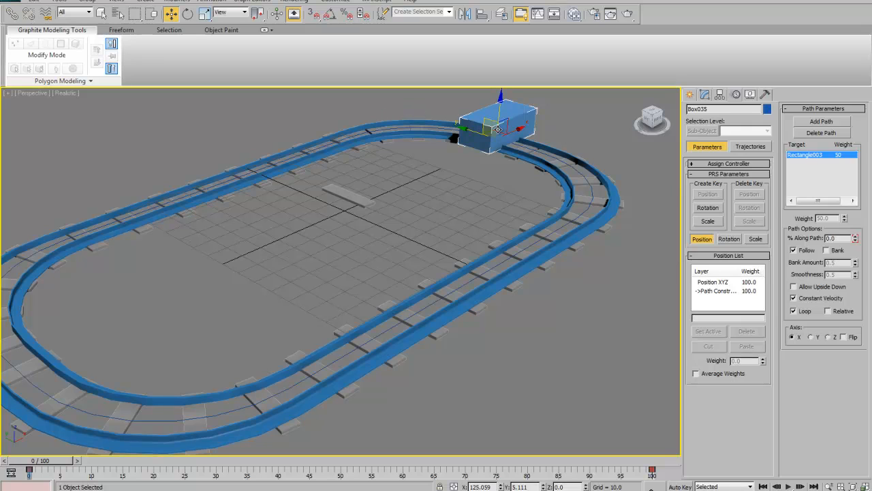
click(810, 337)
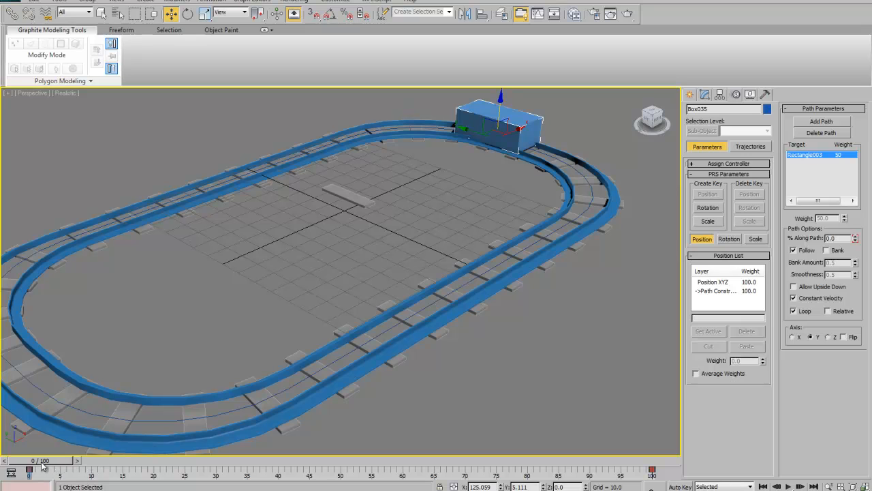
drag(42, 461, 508, 486)
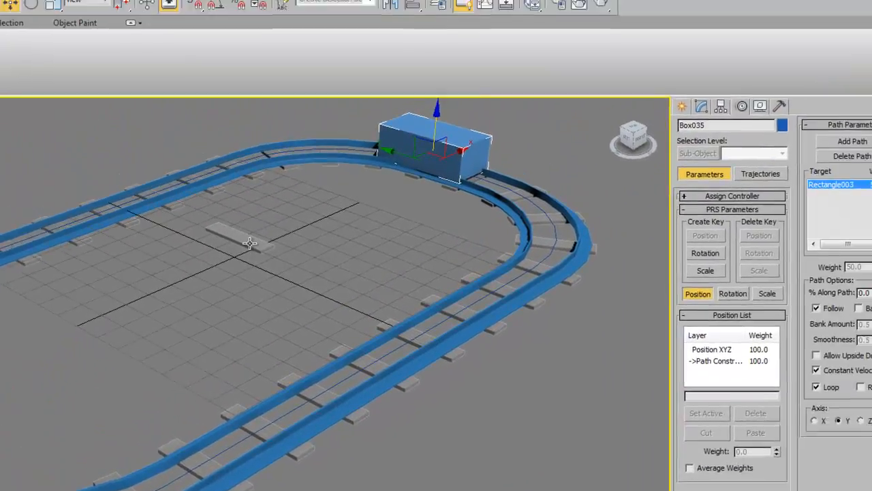
Delete the original sleeper box left in the middle of the track, and render the Perspective view at frame 0.
click(249, 243)
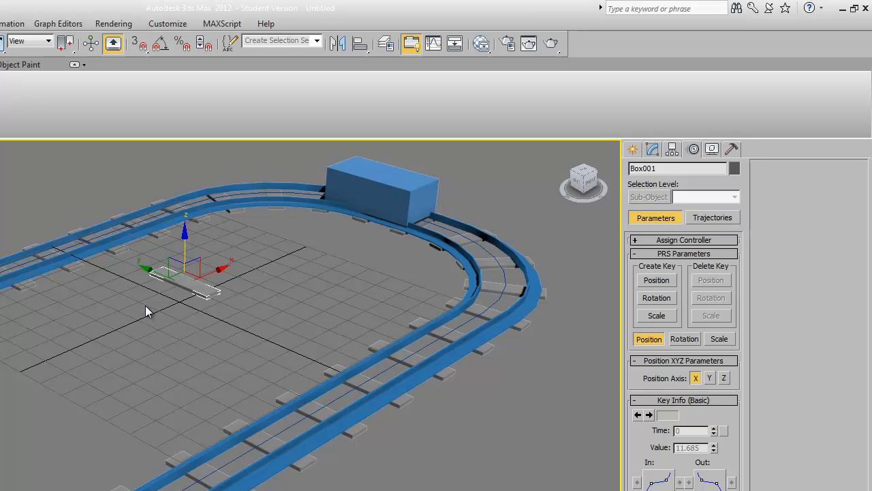
click(145, 306)
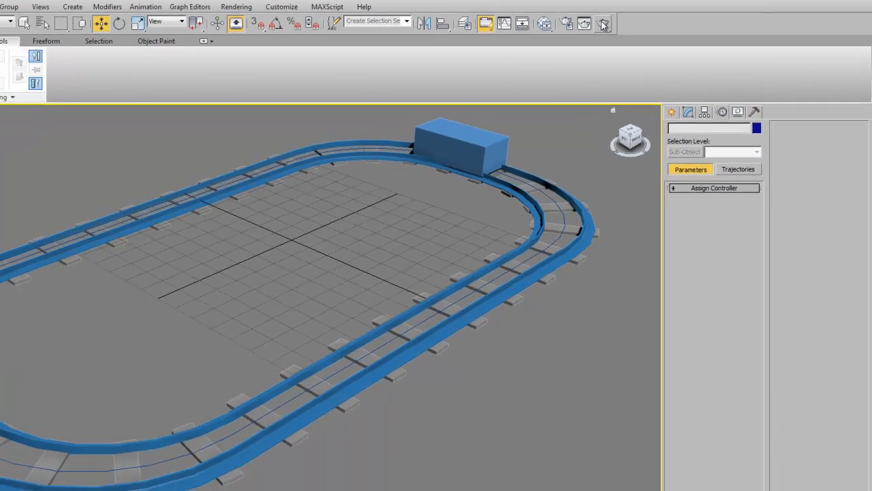
click(551, 44)
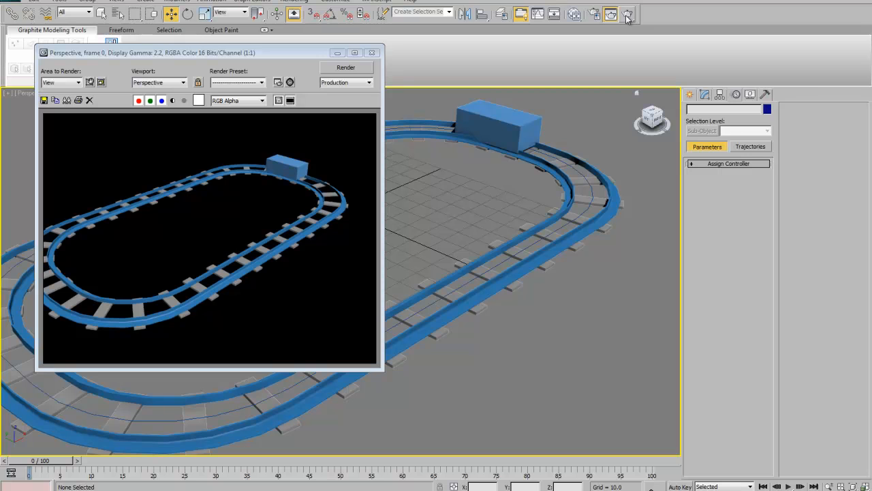
click(371, 52)
middle_drag(520, 352, 547, 342)
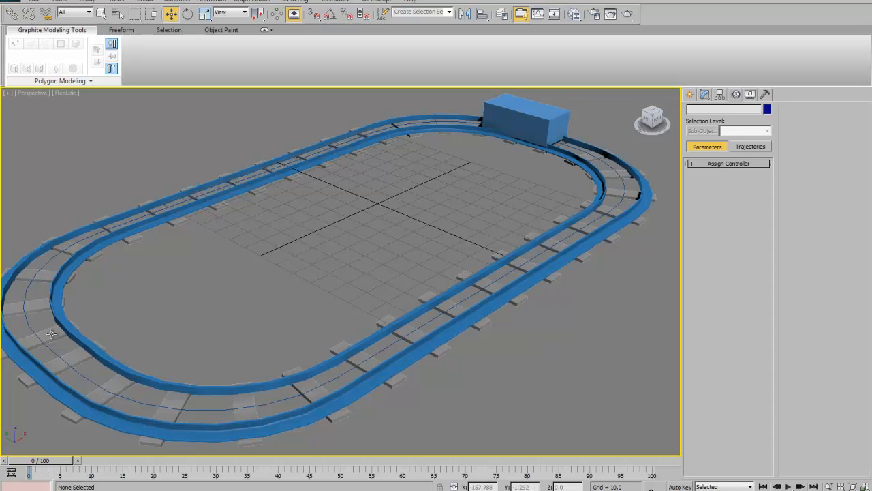